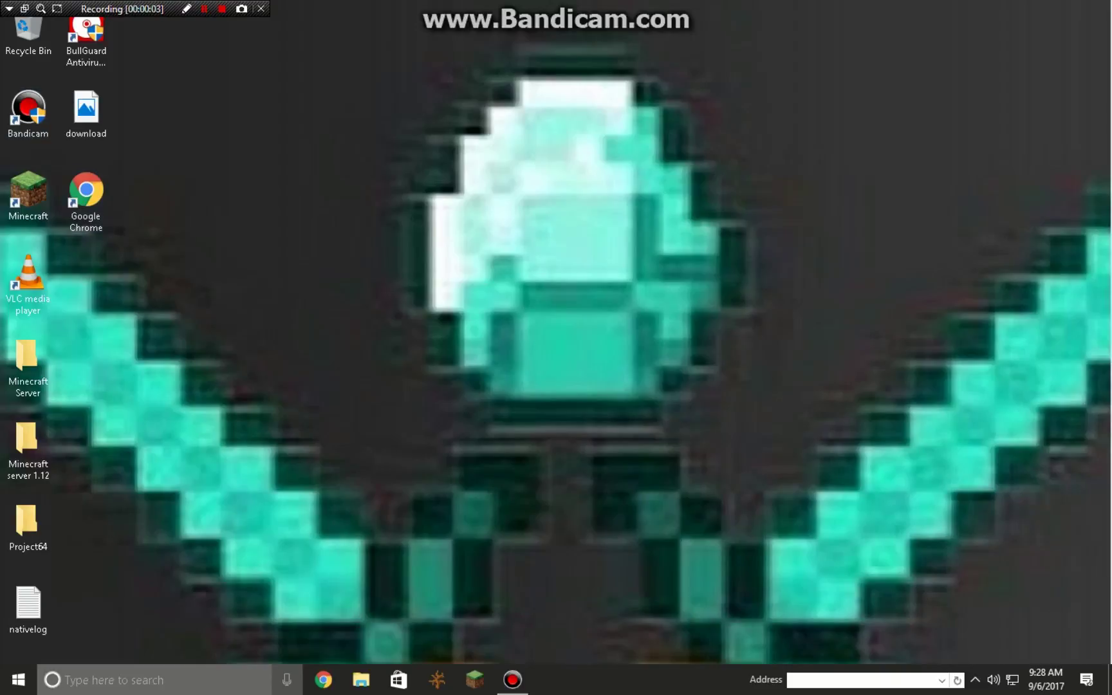
Open the Google Chrome browser.
{"action": "left_click", "coordinate": [323, 680]}
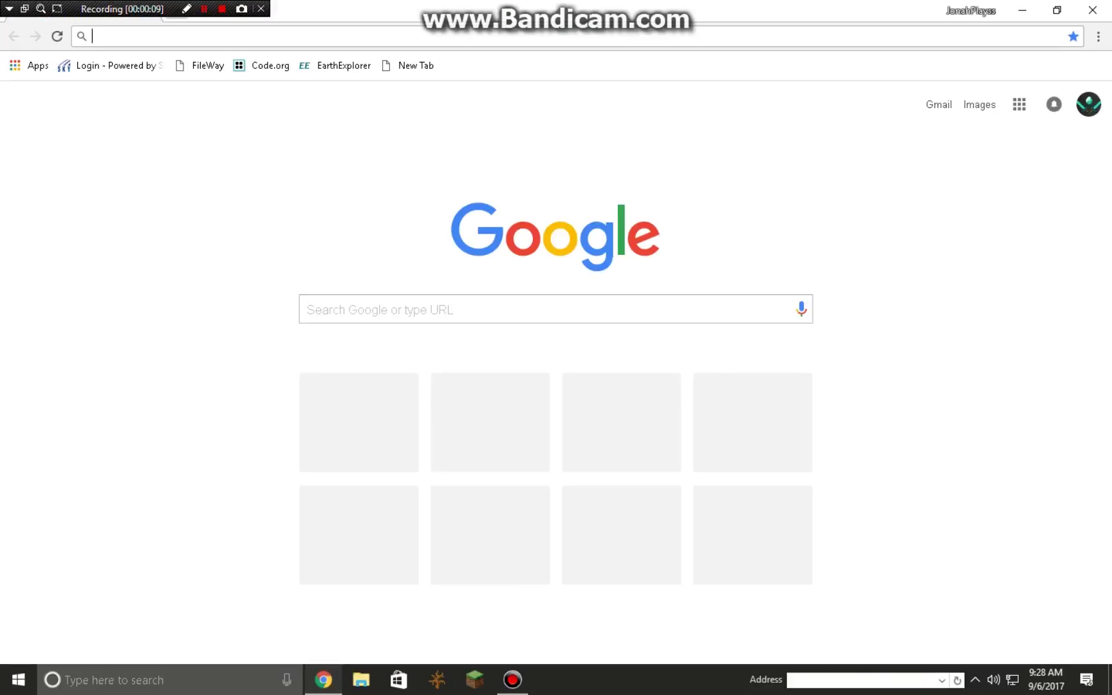
{"action": "type", "text": "Dr"}
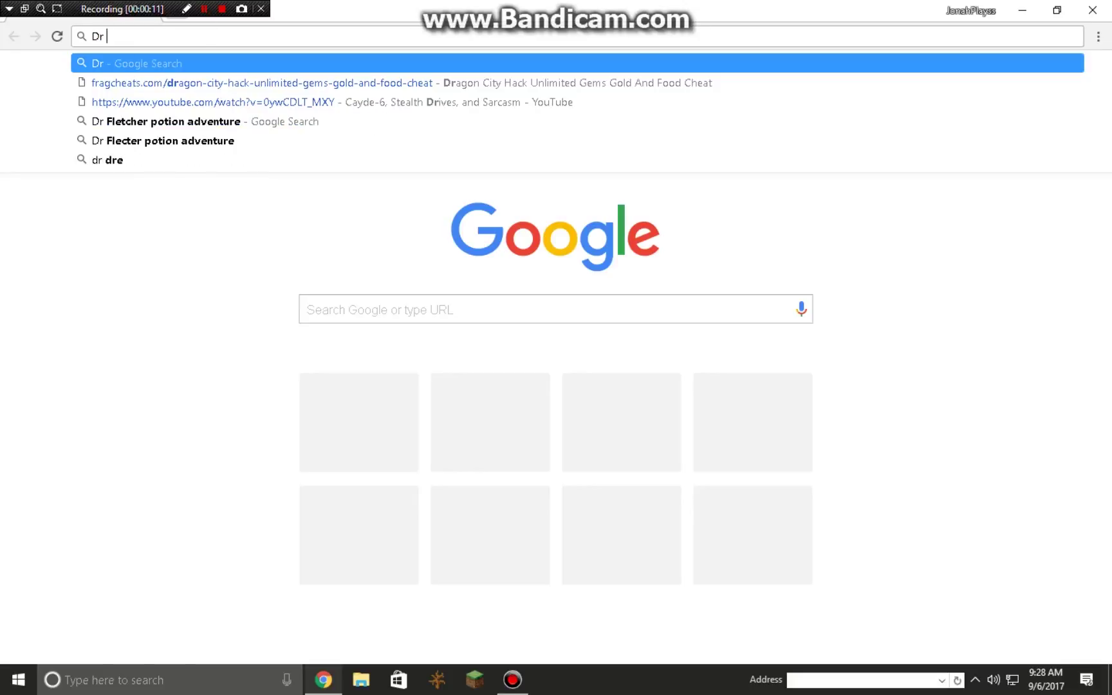
{"action": "left_click", "coordinate": [257, 102]}
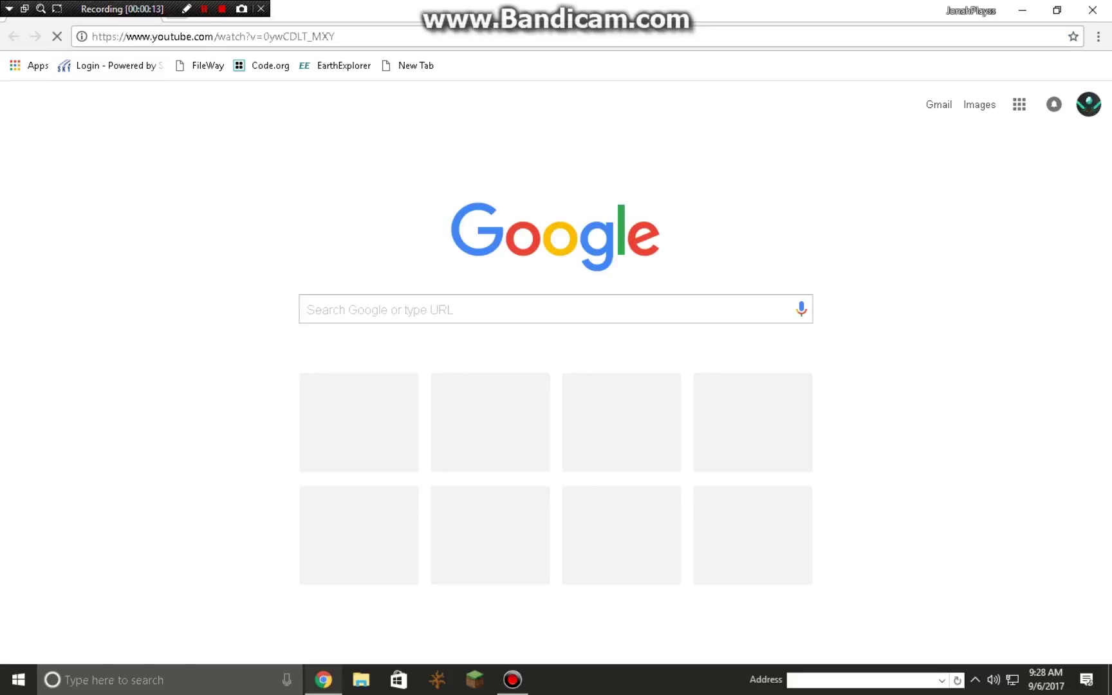
{"action": "key", "text": "alt+Left"}
Search Google for "Dr Fletcher potion adventure" and open the Minecraft Maps page for Dr. Fletcher: Potion Mission.
{"action": "type", "text": "Dr"}
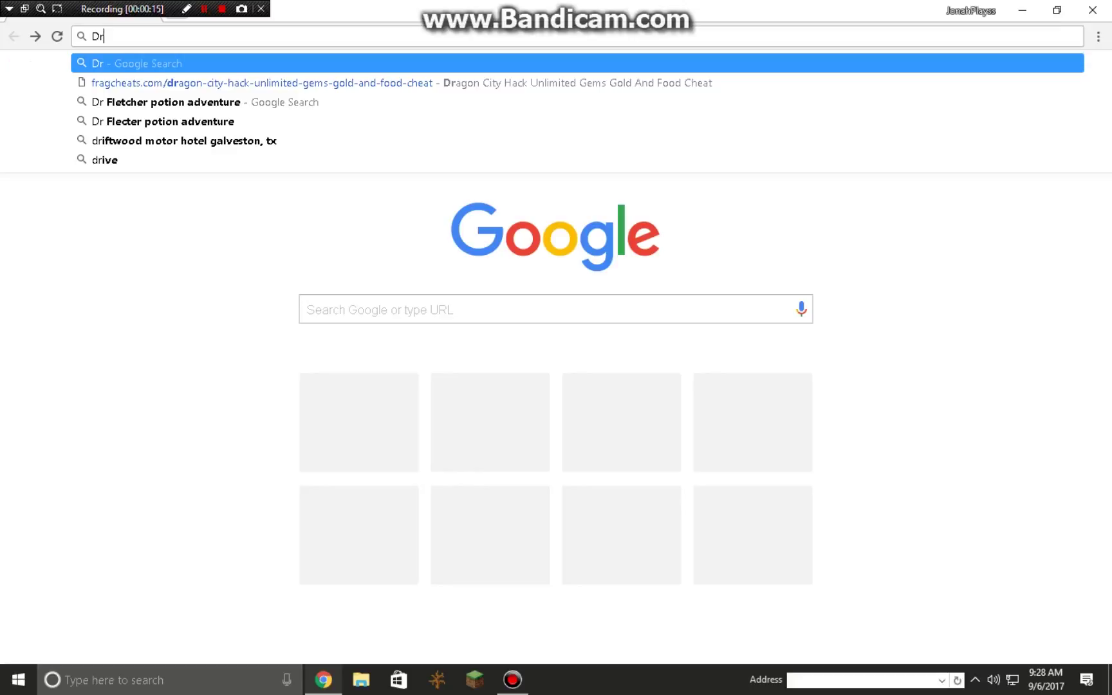
{"action": "left_click", "coordinate": [205, 102]}
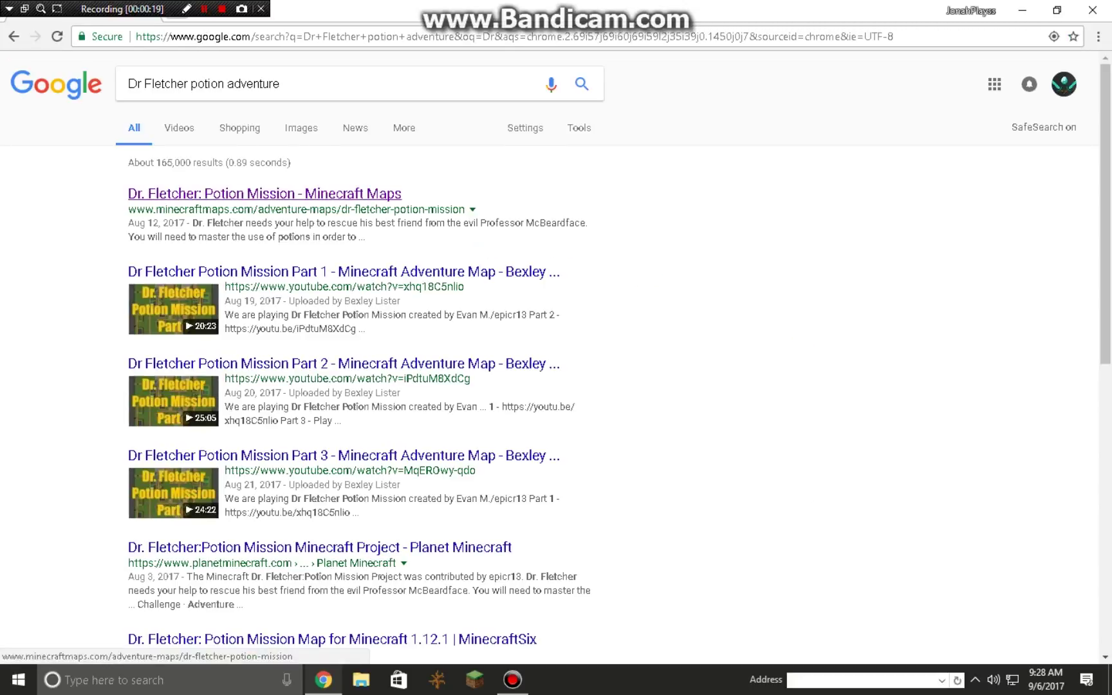
{"action": "left_click", "coordinate": [265, 194]}
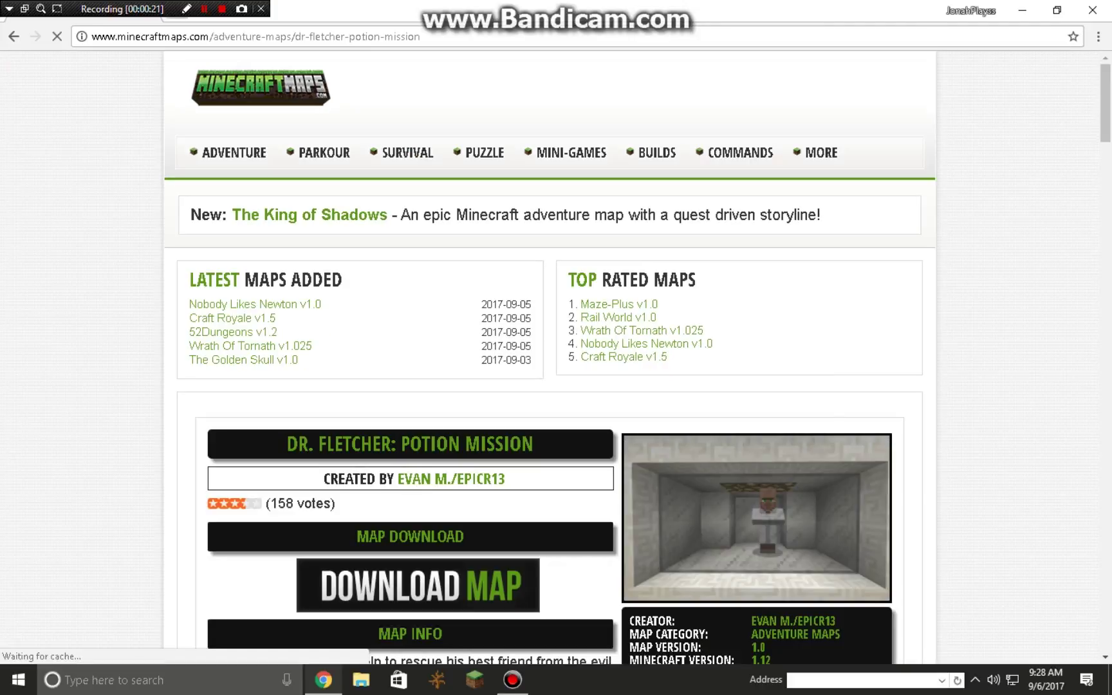
Download the Dr. Fletcher: Potion Mission map and show the downloaded zip file in its folder.
{"action": "scroll", "coordinate": [556, 354], "scroll_direction": "down", "scroll_amount": 1}
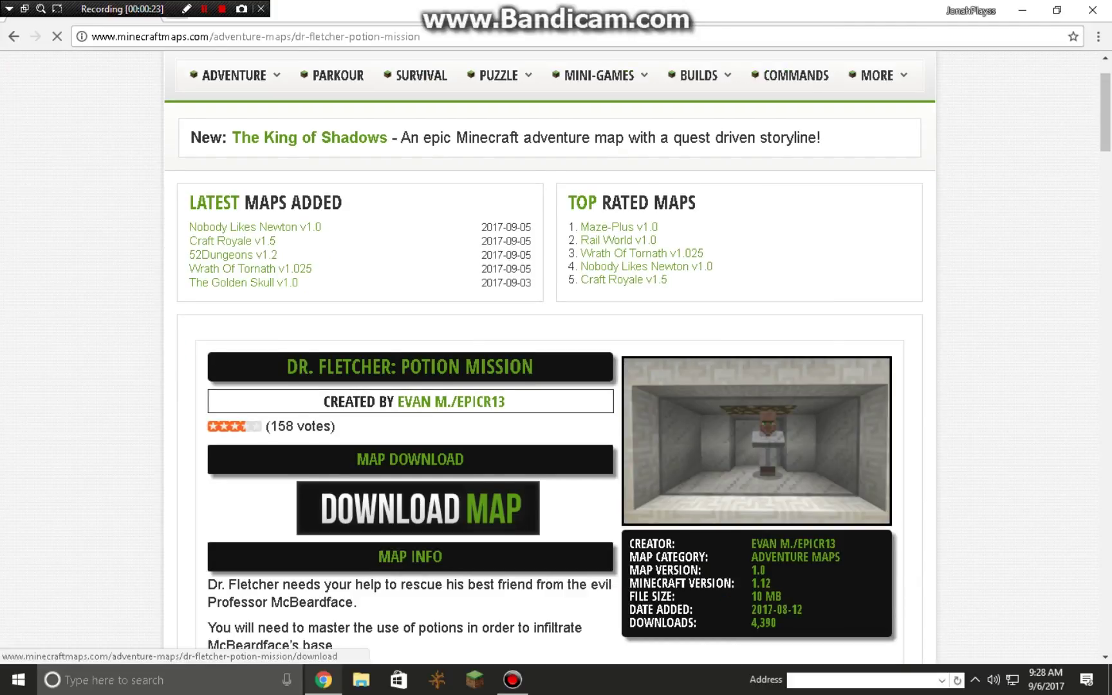
{"action": "left_click", "coordinate": [418, 509]}
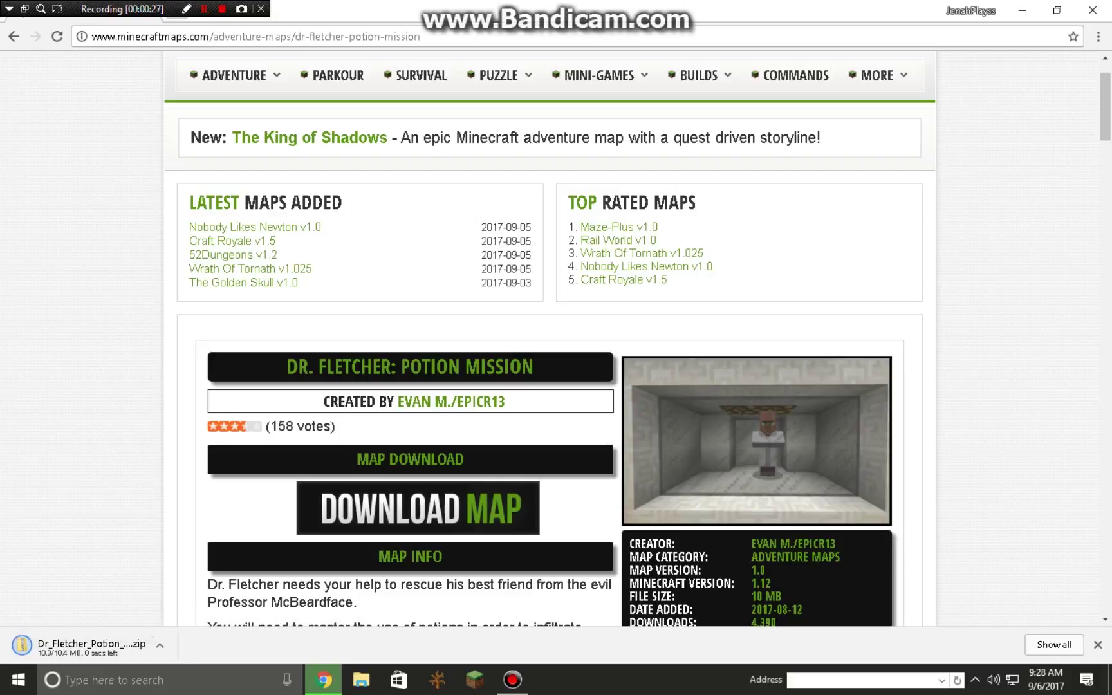
{"action": "left_click", "coordinate": [159, 644]}
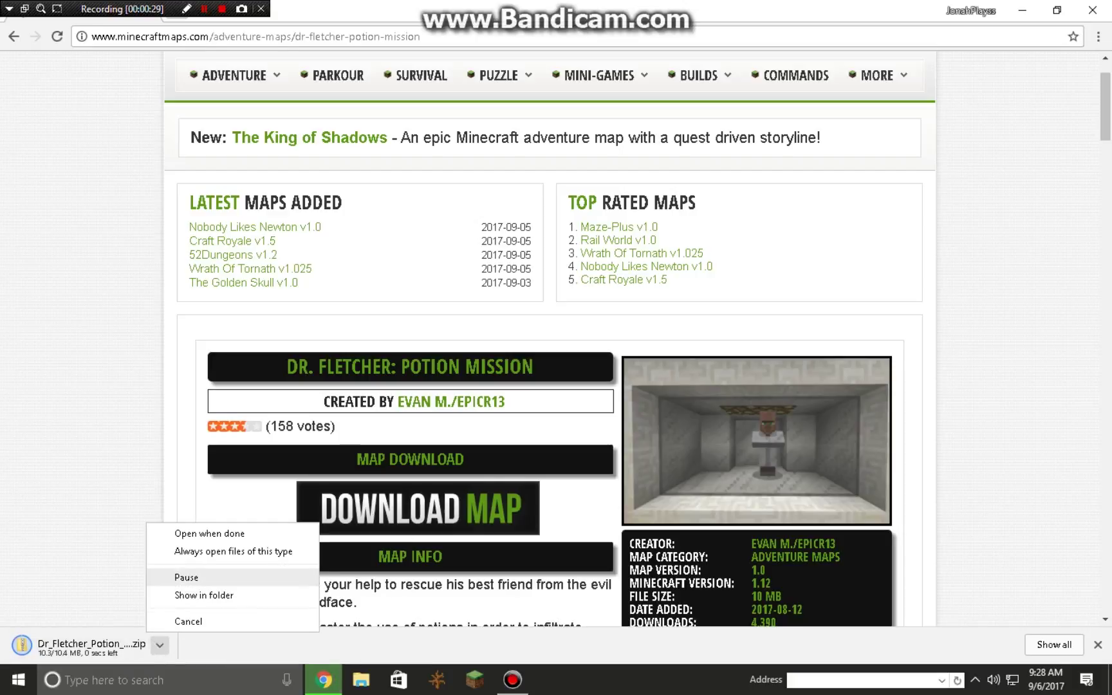
{"action": "left_click", "coordinate": [233, 551]}
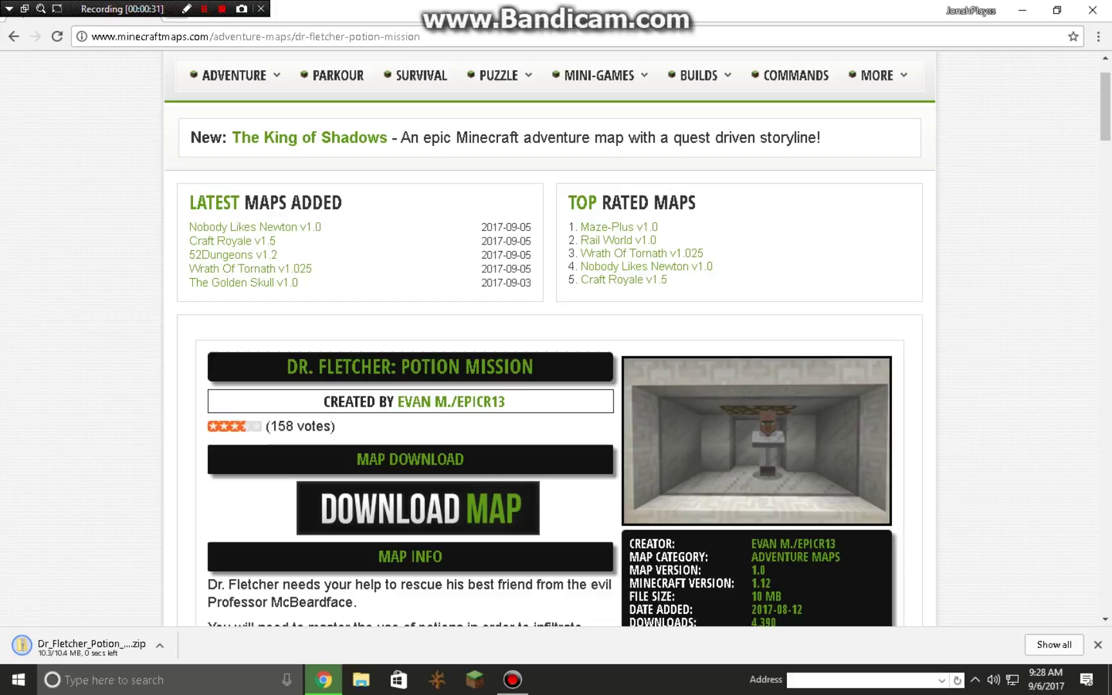
{"action": "left_click", "coordinate": [160, 646]}
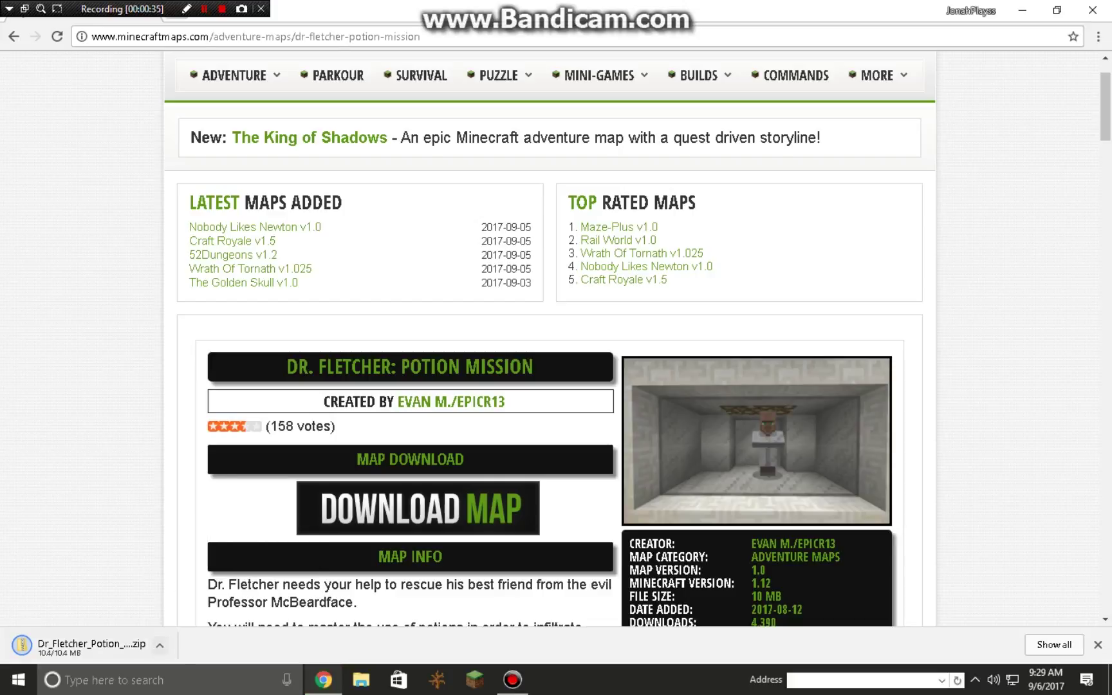
{"action": "left_click", "coordinate": [159, 646]}
{"action": "left_click", "coordinate": [212, 595]}
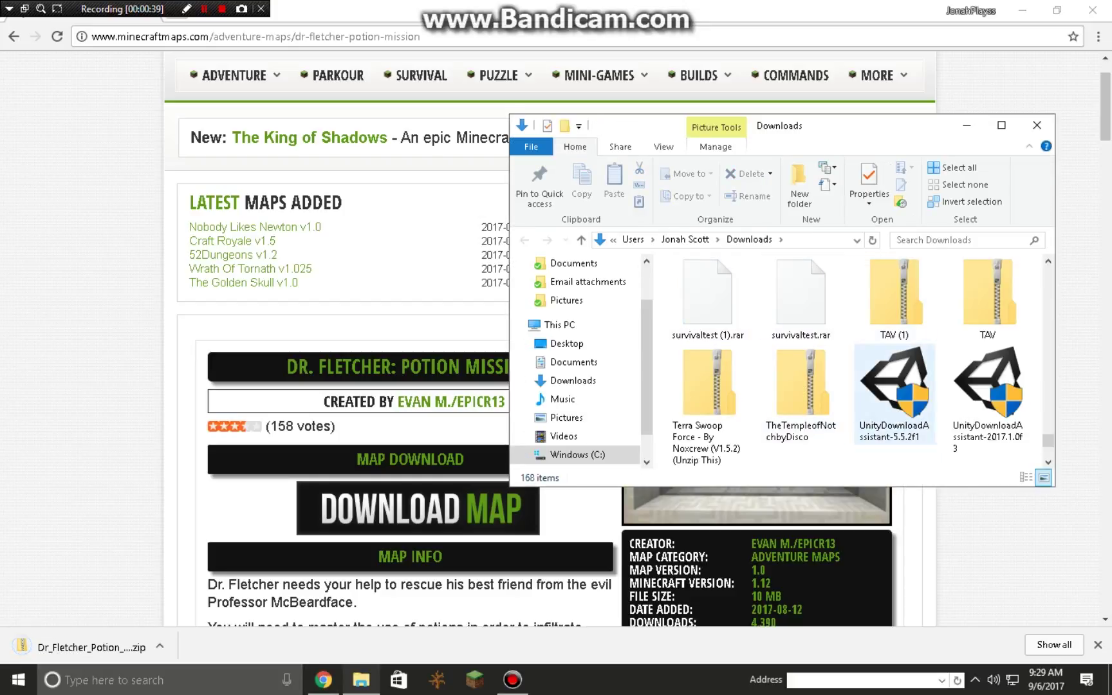
Extract the Dr_Fletcher_Potion_Mission (1) zip to the default destination in Downloads and close the browser.
{"action": "scroll", "coordinate": [827, 315], "scroll_direction": "down", "scroll_amount": 3}
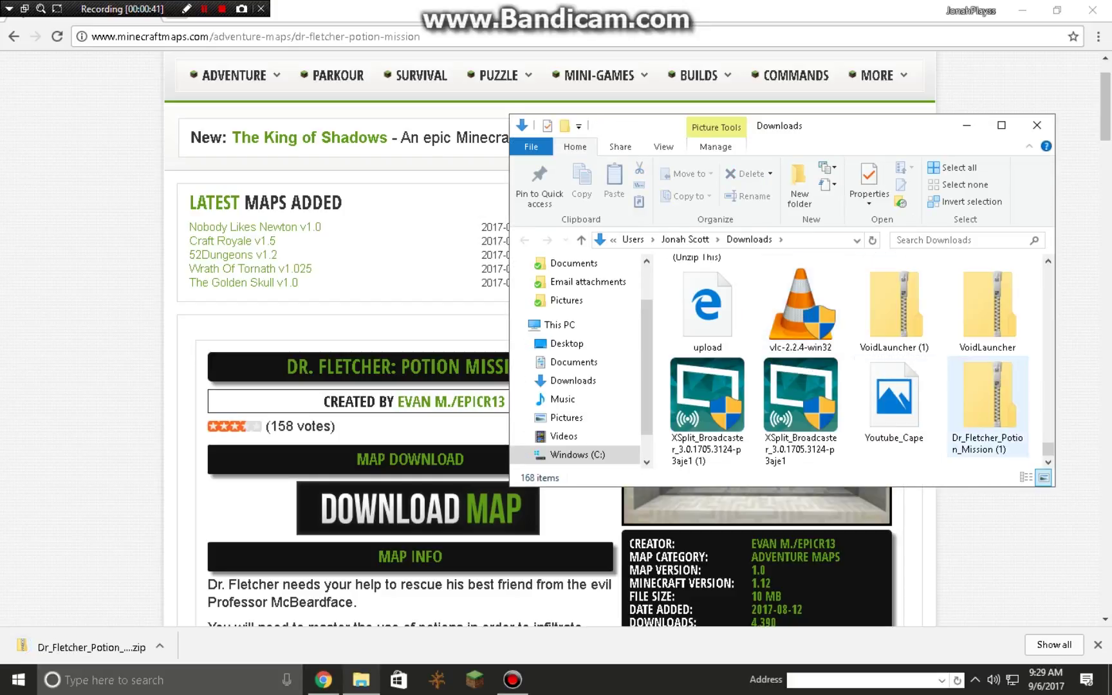
{"action": "right_click", "coordinate": [987, 396]}
{"action": "key", "text": "Return"}
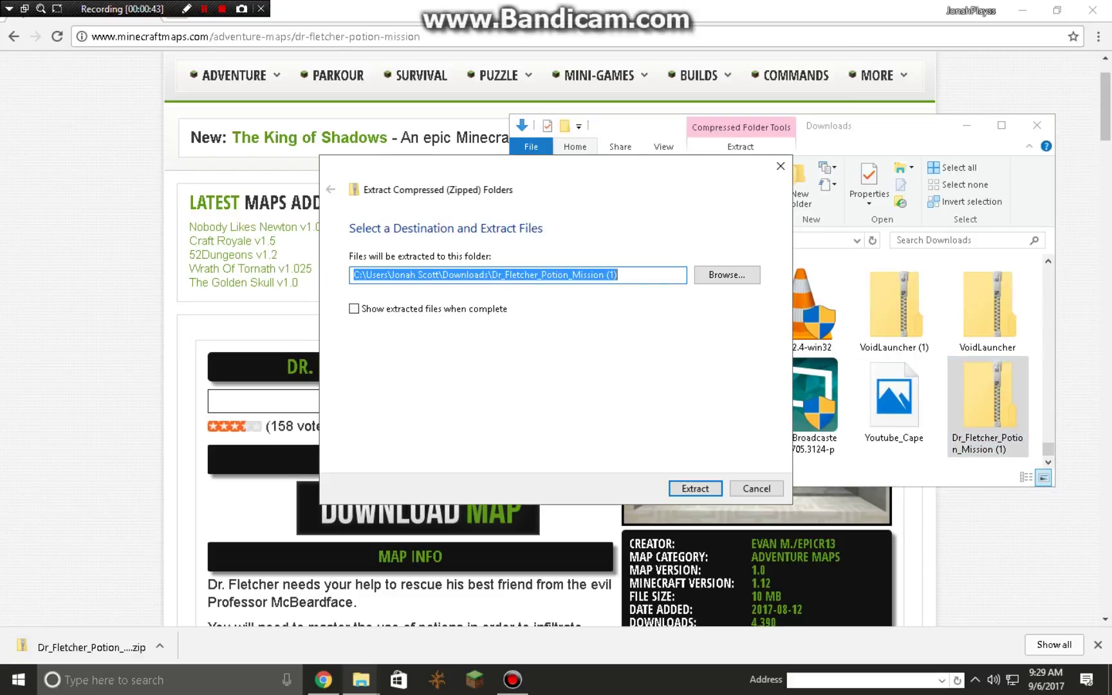
{"action": "key", "text": "Return"}
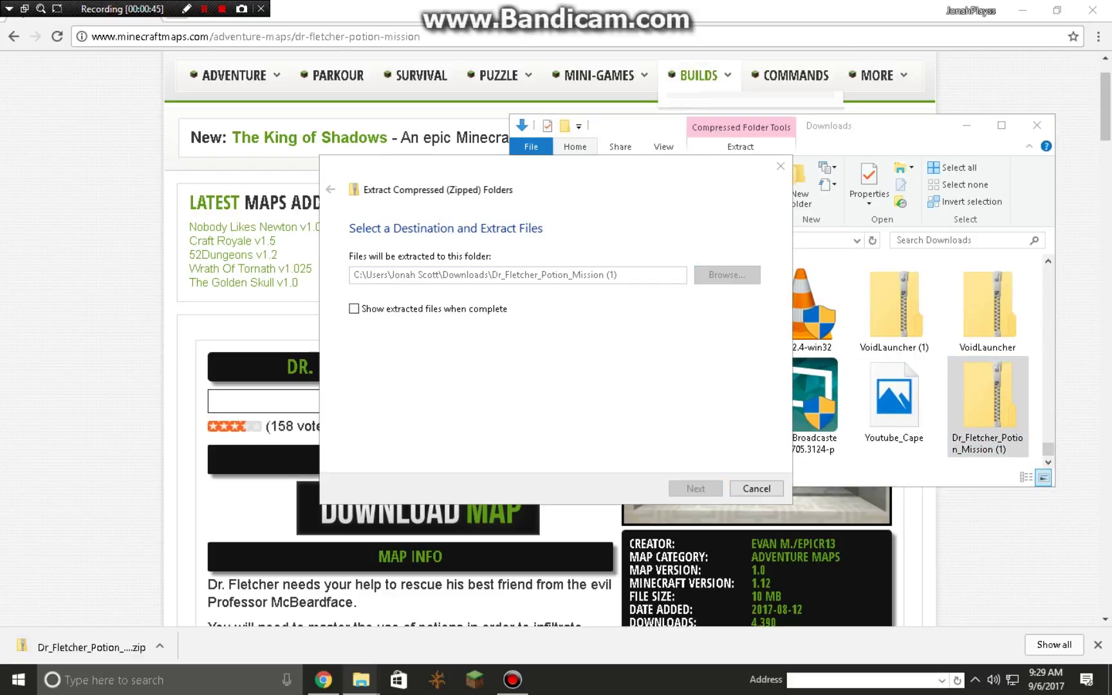
{"action": "left_click", "coordinate": [1092, 11]}
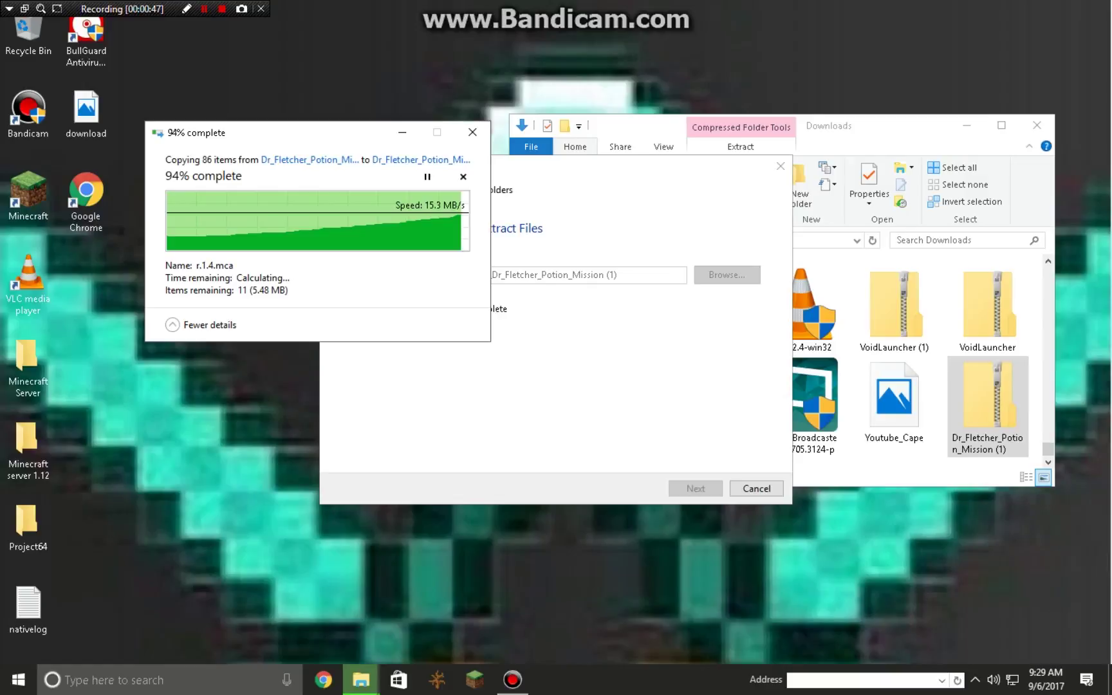
Open the Roaming folder by running %appdata%.
{"action": "scroll", "coordinate": [894, 368], "scroll_direction": "down", "scroll_amount": 2}
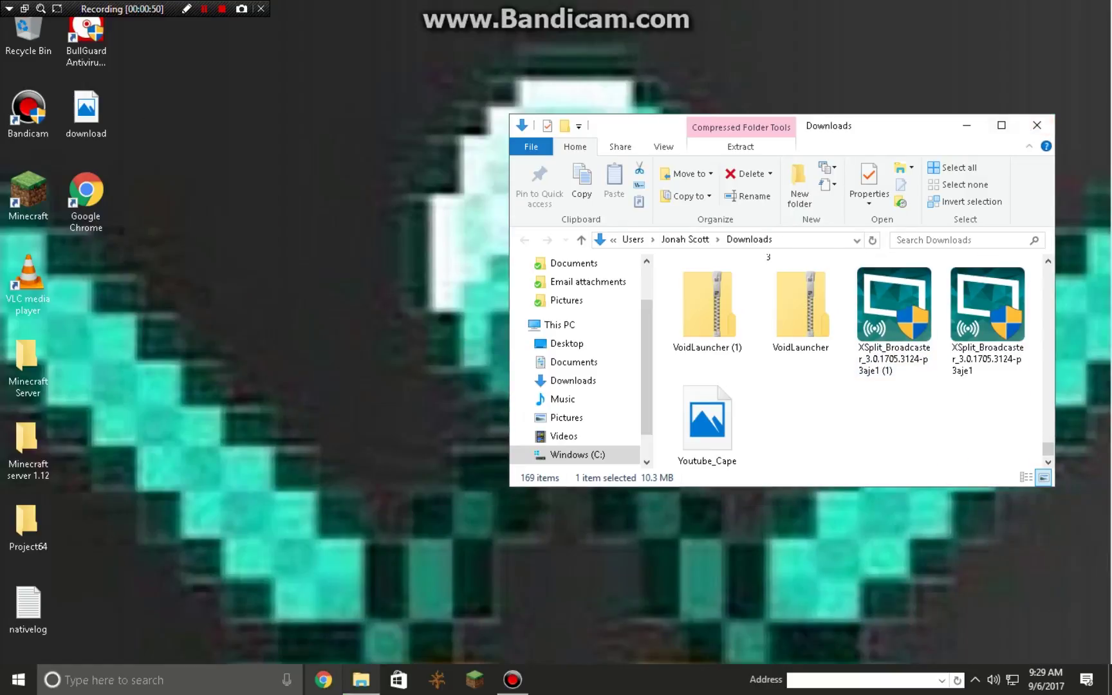
{"action": "key", "text": "super+r"}
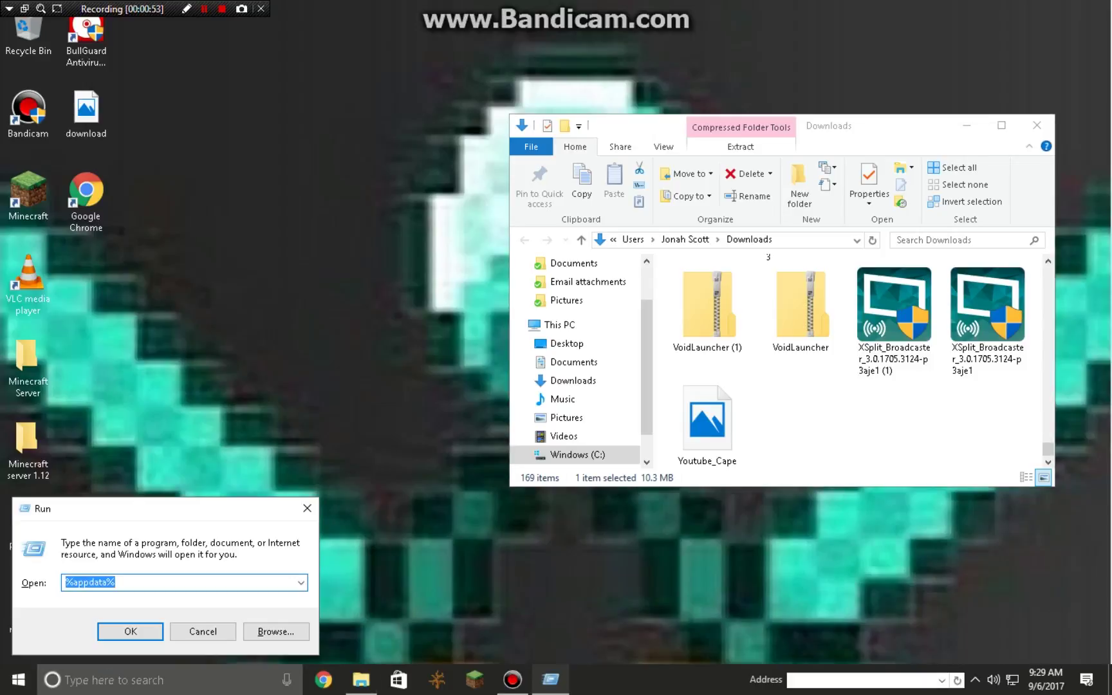
{"action": "key", "text": "Return"}
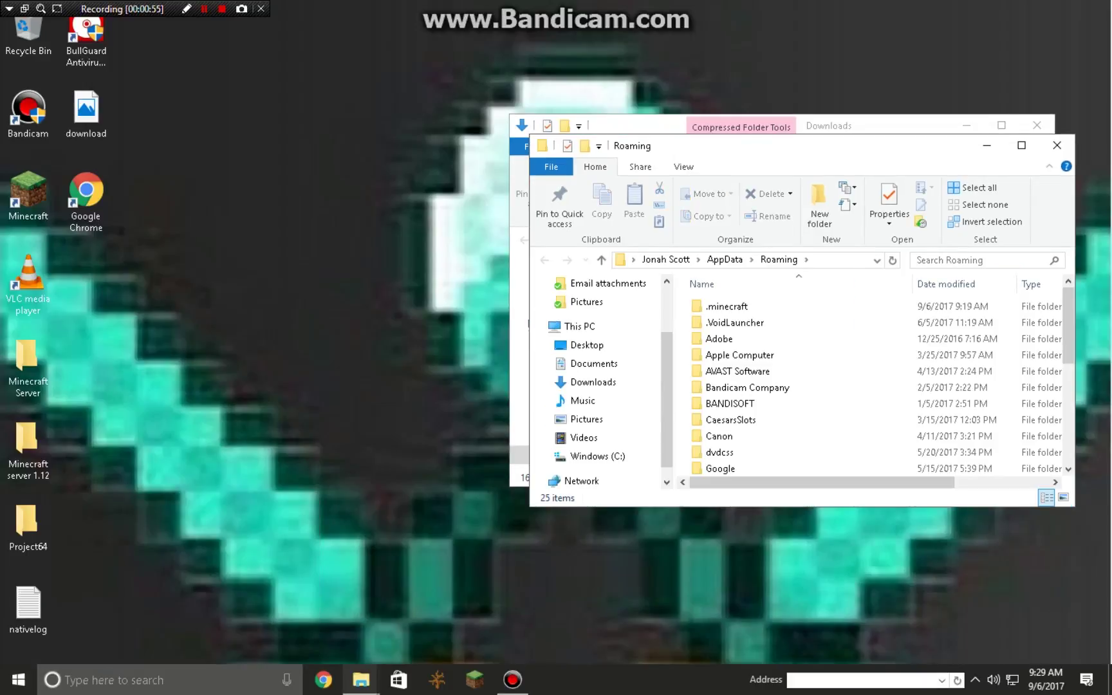
Arrange the Roaming and Downloads windows side by side, with each filling half of the screen.
{"action": "left_click_drag", "start_coordinate": [791, 146], "coordinate": [289, 79]}
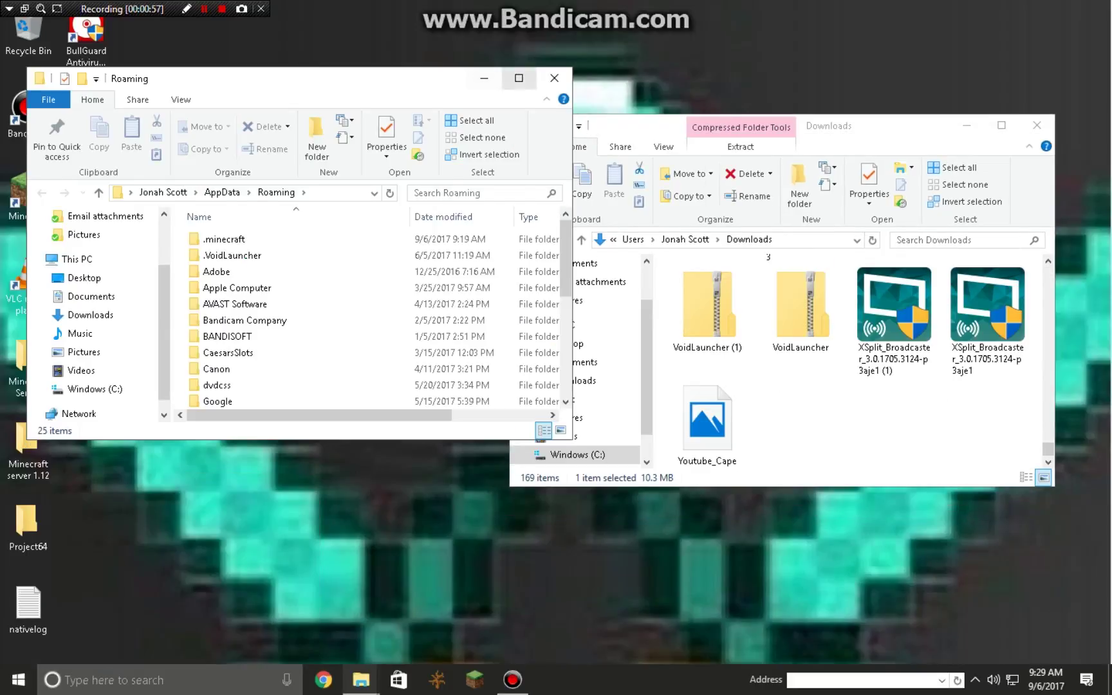
{"action": "left_click", "coordinate": [518, 79]}
{"action": "key", "text": "super+Left"}
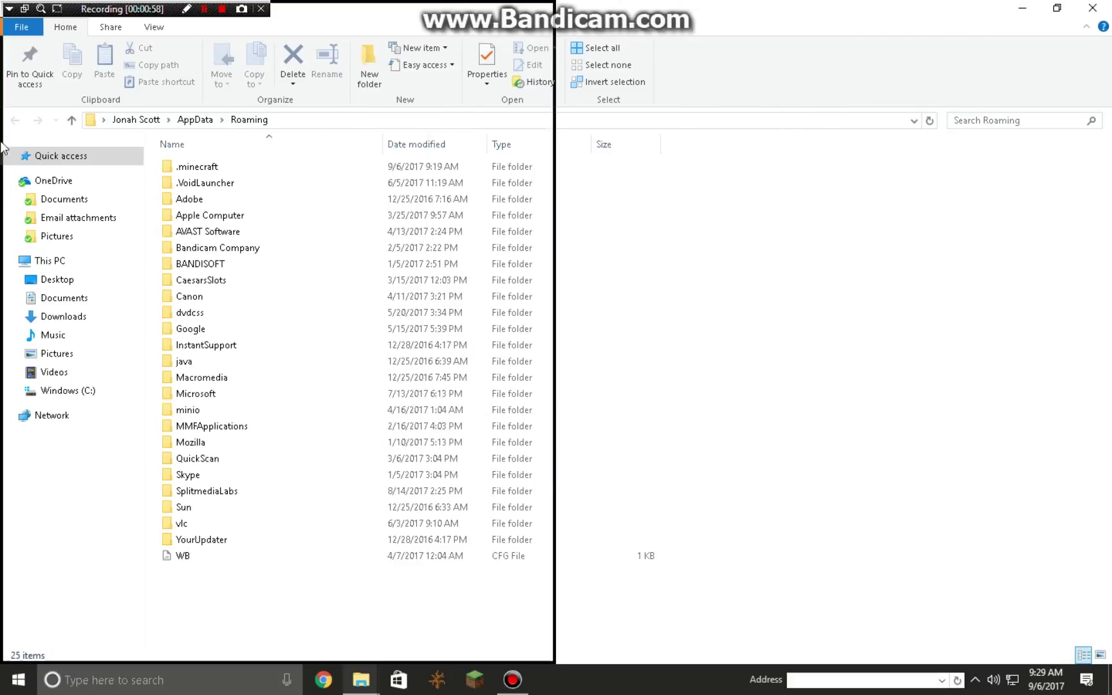
{"action": "key", "text": "Return"}
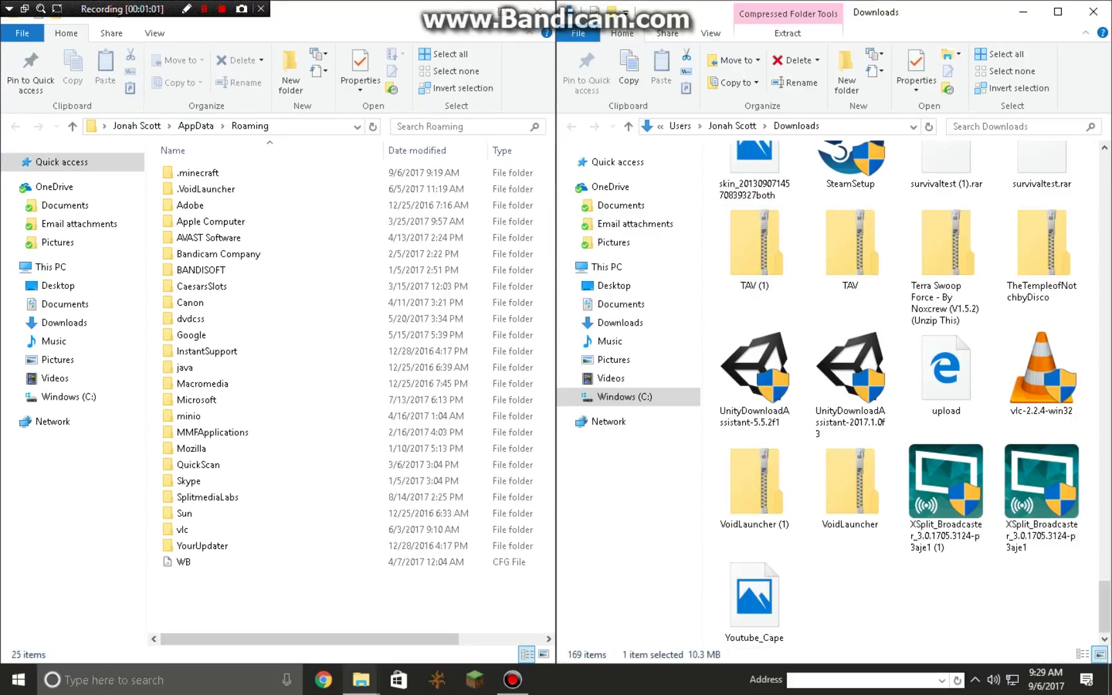
Move the extracted Dr_Fletcher_Potion_Mission (1) folder from Downloads into the saves folder inside .minecraft.
{"action": "scroll", "coordinate": [942, 393], "scroll_direction": "up", "scroll_amount": 2}
{"action": "scroll", "coordinate": [943, 392], "scroll_direction": "down", "scroll_amount": 2}
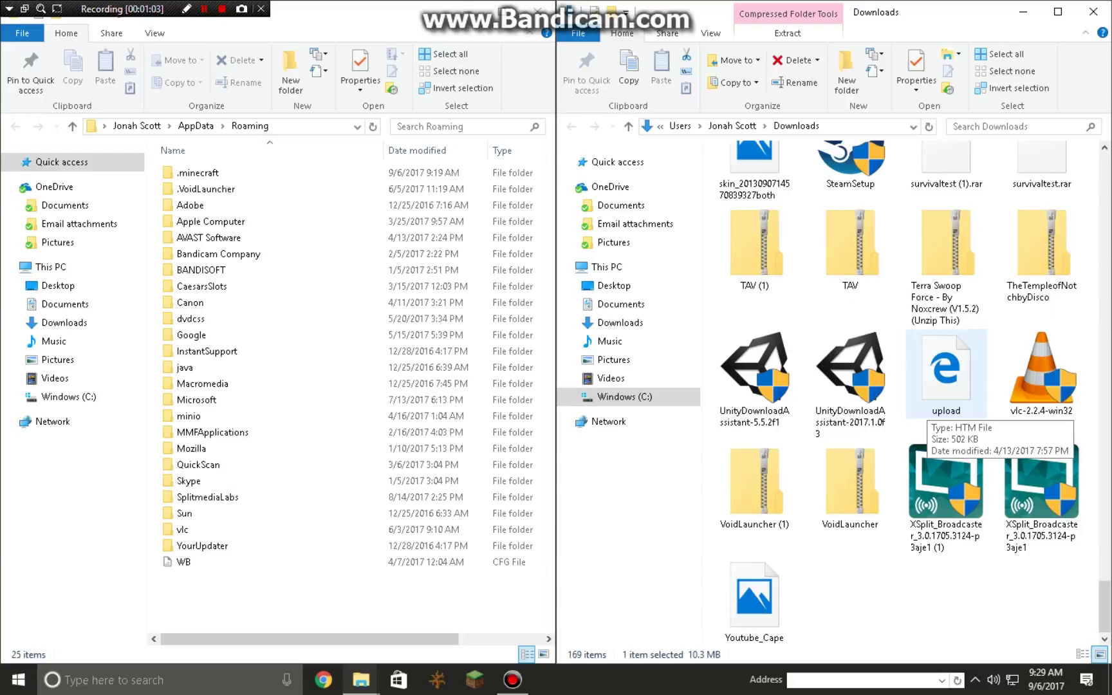
{"action": "scroll", "coordinate": [943, 392], "scroll_direction": "up", "scroll_amount": 15}
{"action": "scroll", "coordinate": [943, 473], "scroll_direction": "up", "scroll_amount": 20}
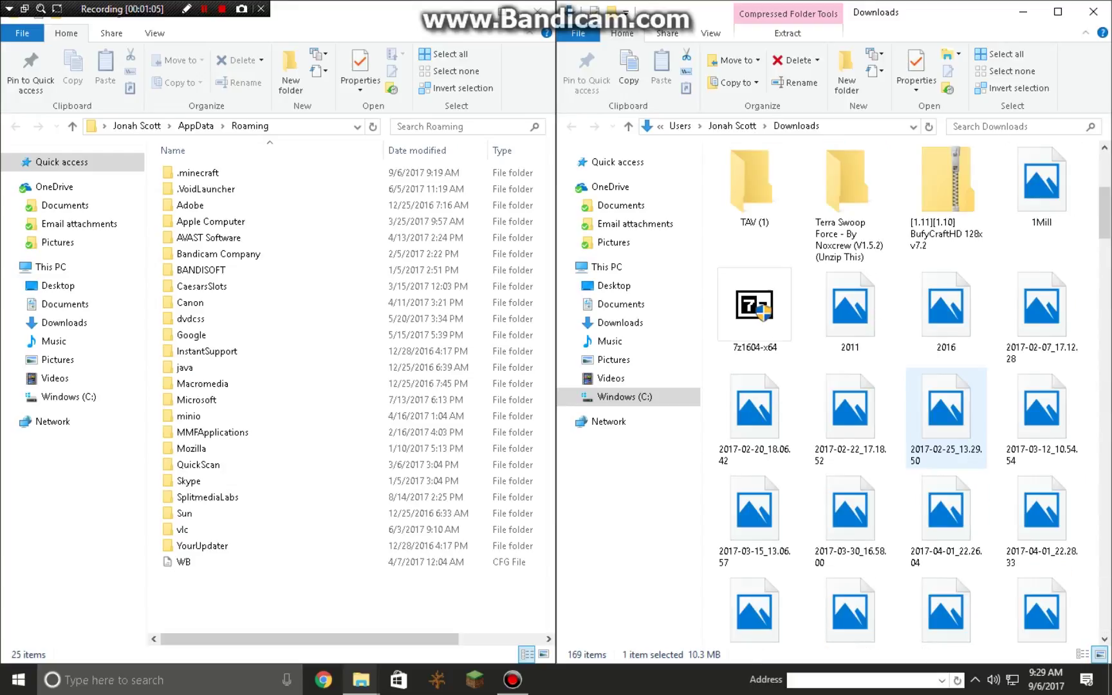
{"action": "left_click_drag", "start_coordinate": [946, 193], "coordinate": [705, 495]}
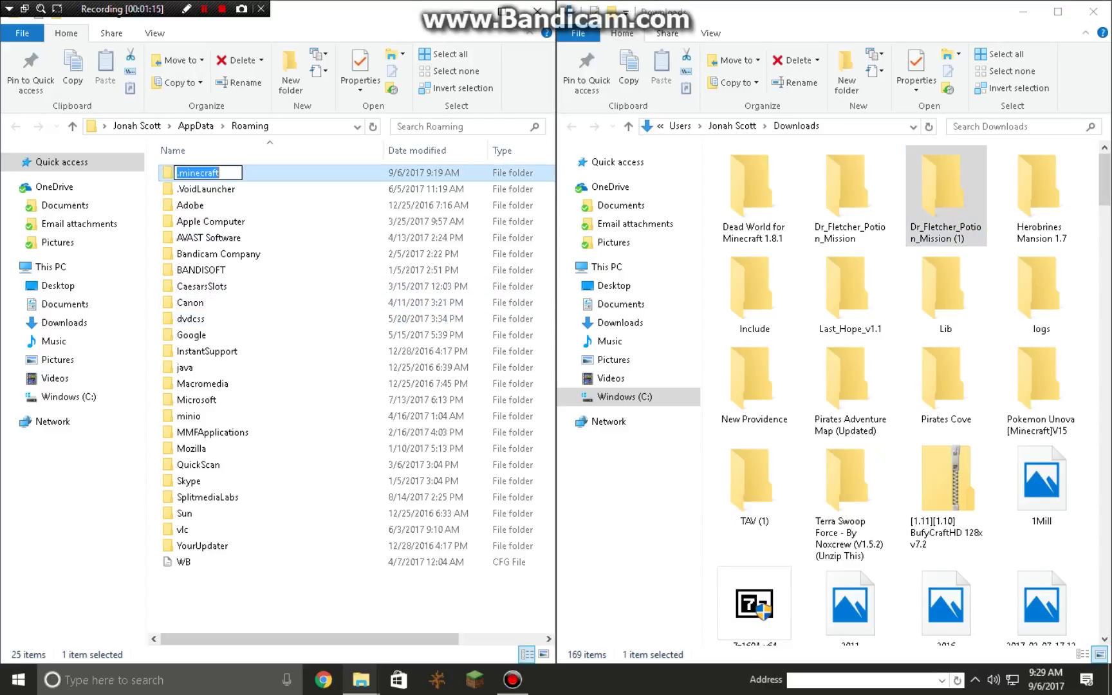
{"action": "double_click", "coordinate": [196, 172]}
{"action": "double_click", "coordinate": [188, 318]}
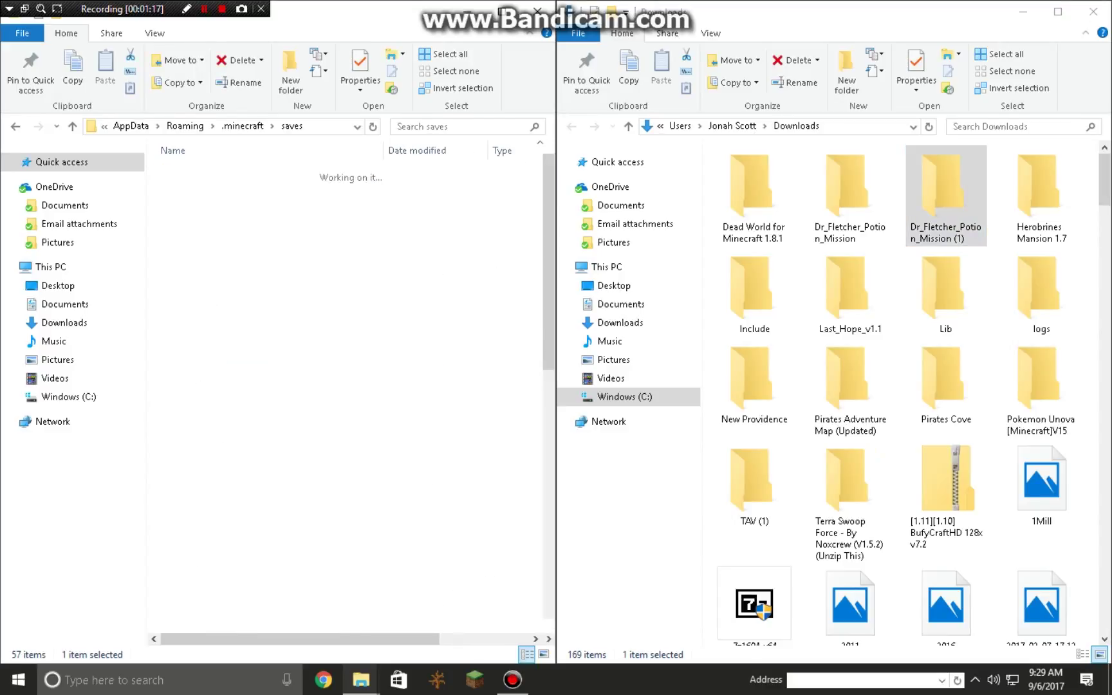
{"action": "left_click_drag", "start_coordinate": [946, 193], "coordinate": [276, 171]}
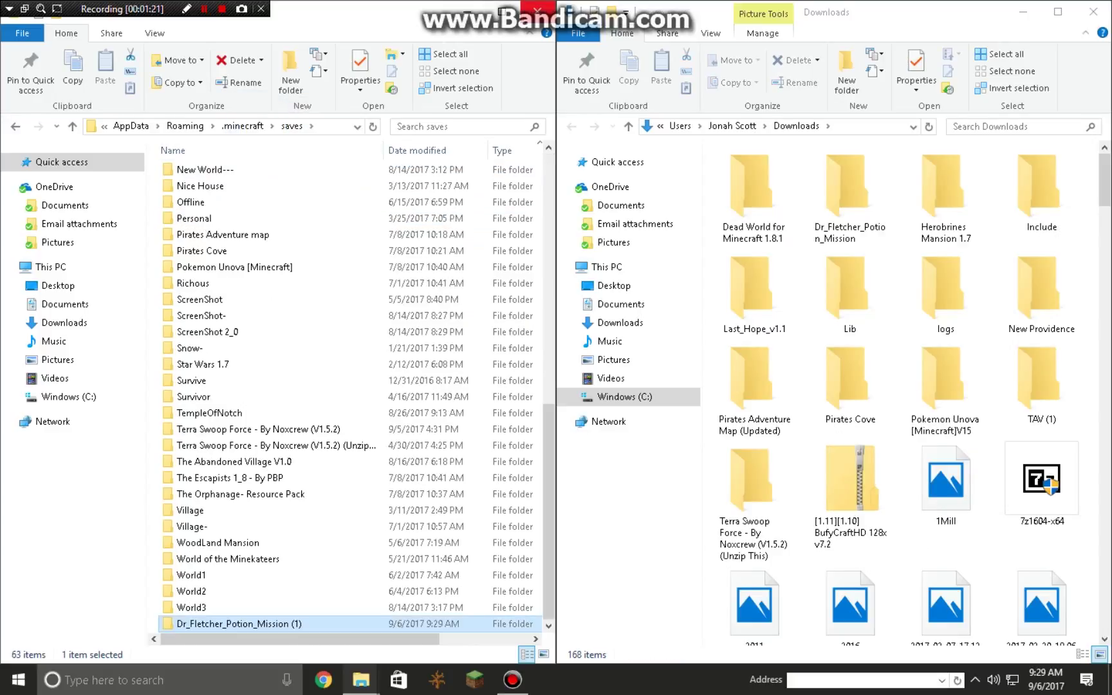
Close both folder windows and start Minecraft 1.12.1 from the maximized Minecraft Launcher.
{"action": "left_click", "coordinate": [537, 11]}
{"action": "key", "text": "alt+F4"}
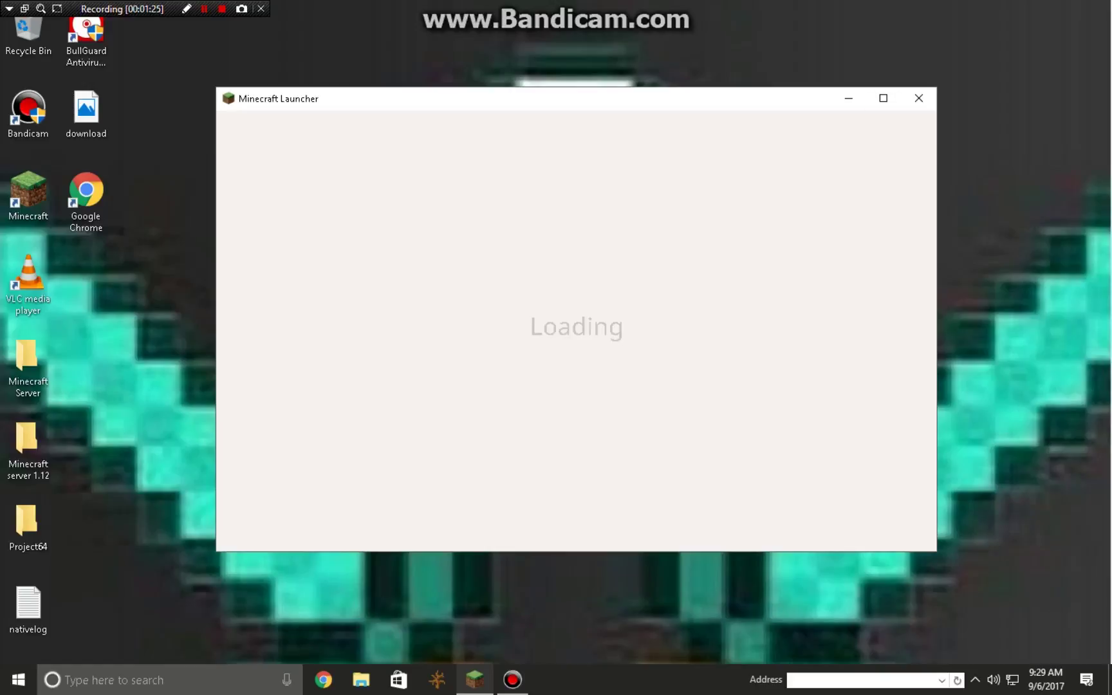
{"action": "left_click", "coordinate": [884, 98]}
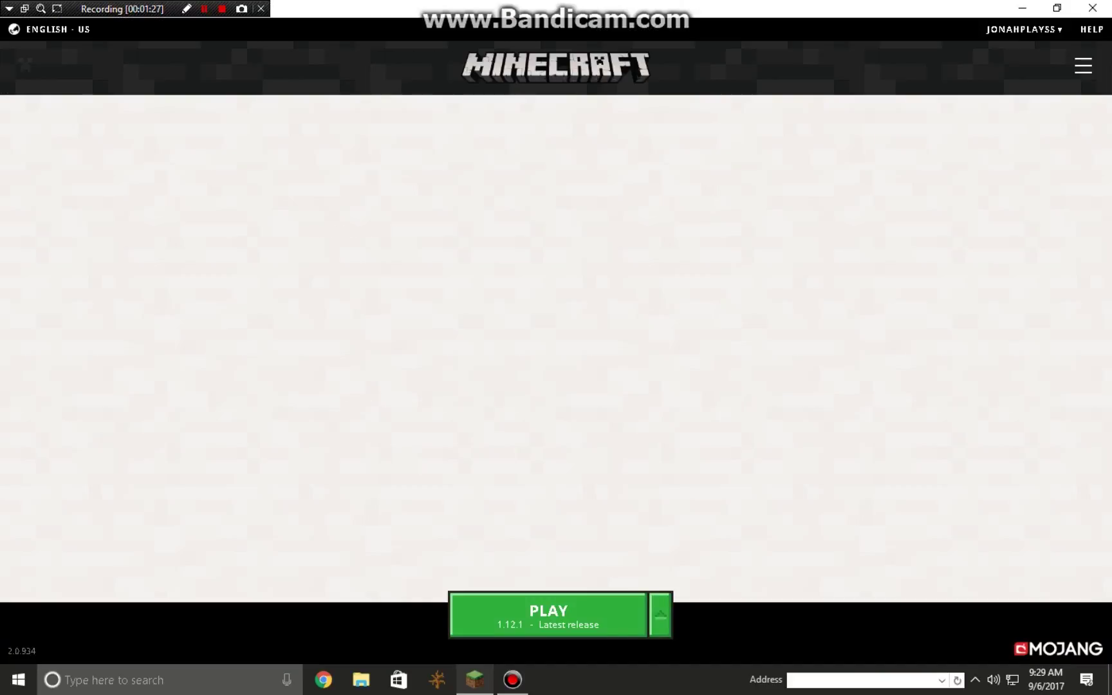
{"action": "left_click", "coordinate": [548, 612]}
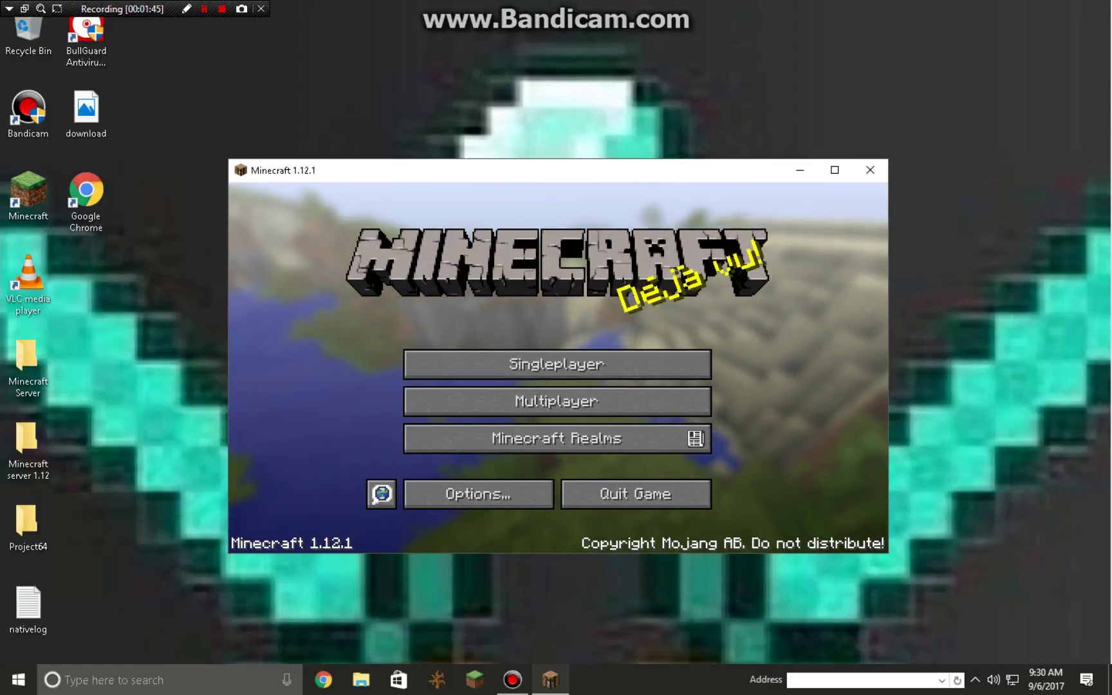
Maximize the Minecraft window and open the singleplayer world list.
{"action": "left_click", "coordinate": [835, 170]}
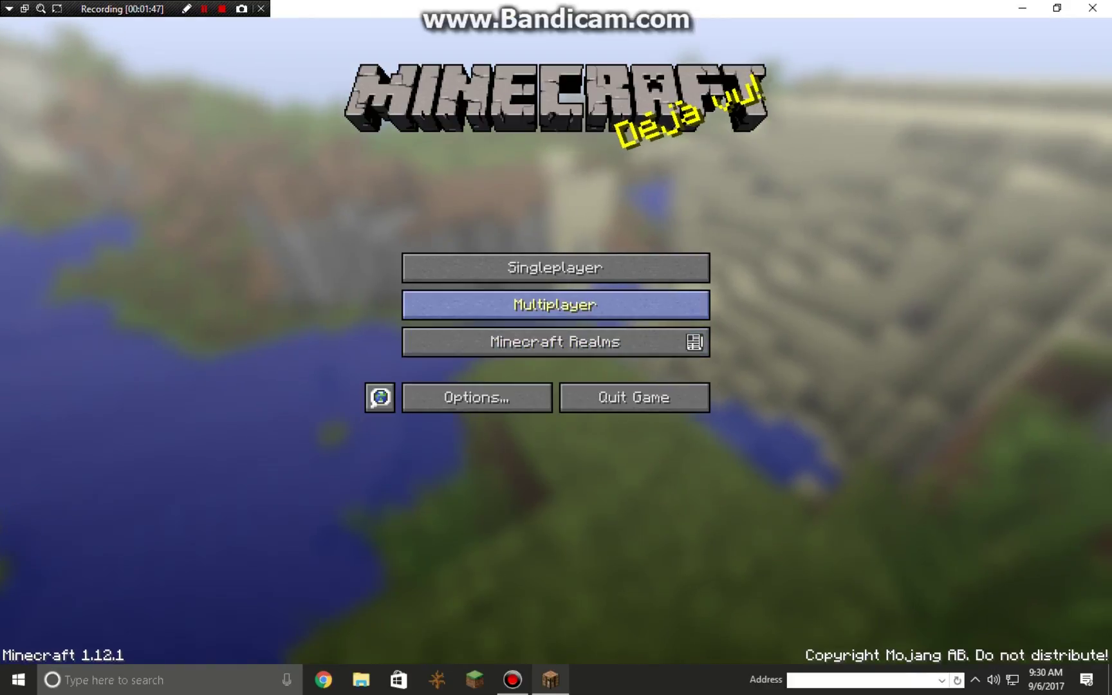
{"action": "left_click", "coordinate": [555, 305]}
{"action": "left_click", "coordinate": [717, 635]}
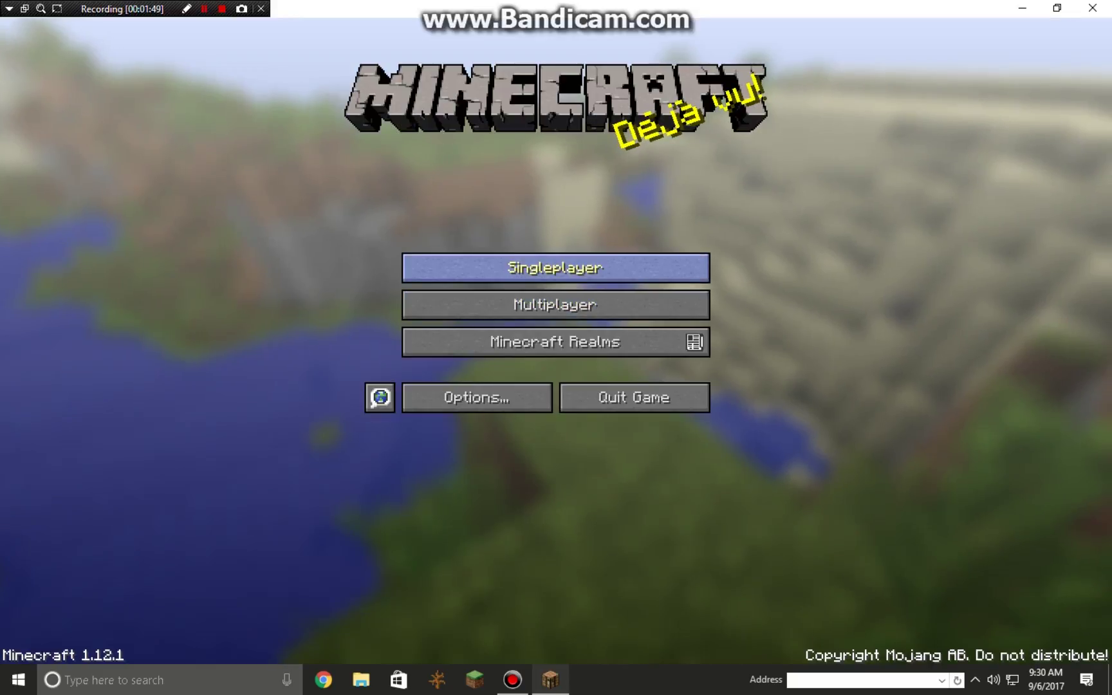
{"action": "left_click", "coordinate": [555, 268]}
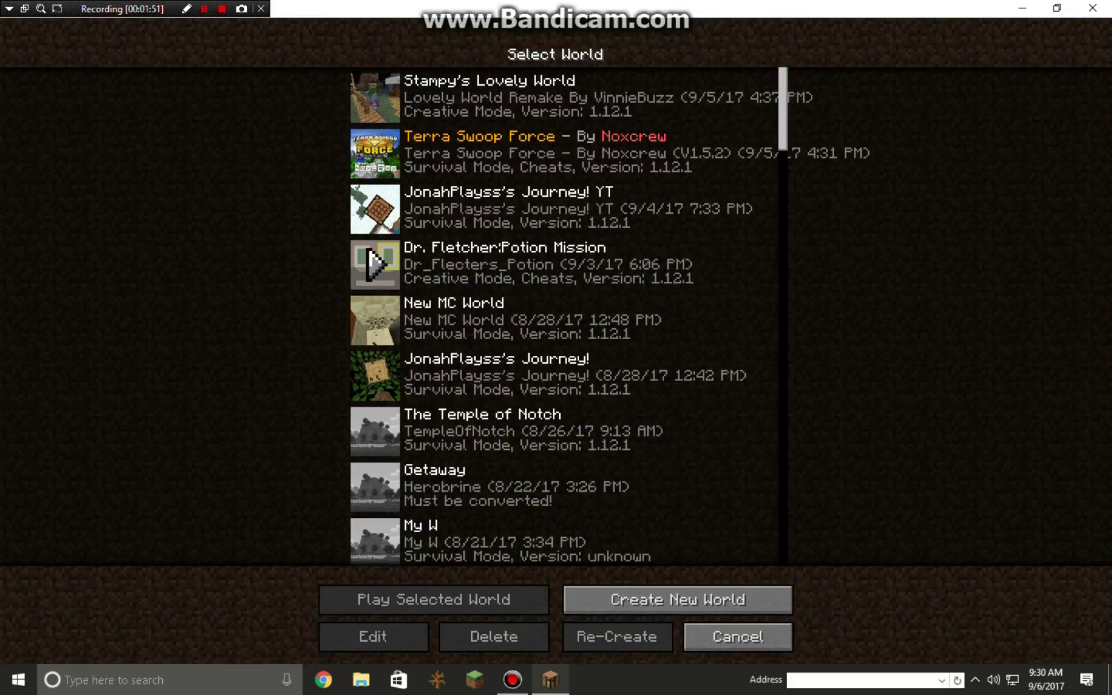
Look through the whole world list for the newly installed Dr. Fletcher map and return to the title screen.
{"action": "scroll", "coordinate": [377, 263], "scroll_direction": "down", "scroll_amount": 8}
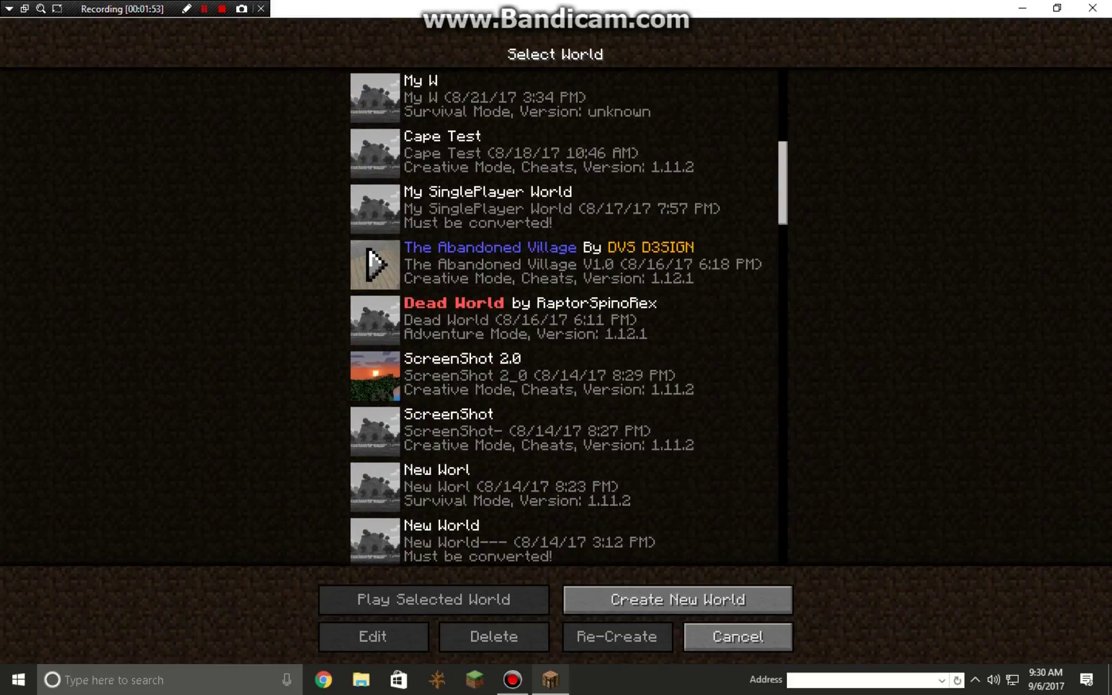
{"action": "scroll", "coordinate": [376, 263], "scroll_direction": "down", "scroll_amount": 11}
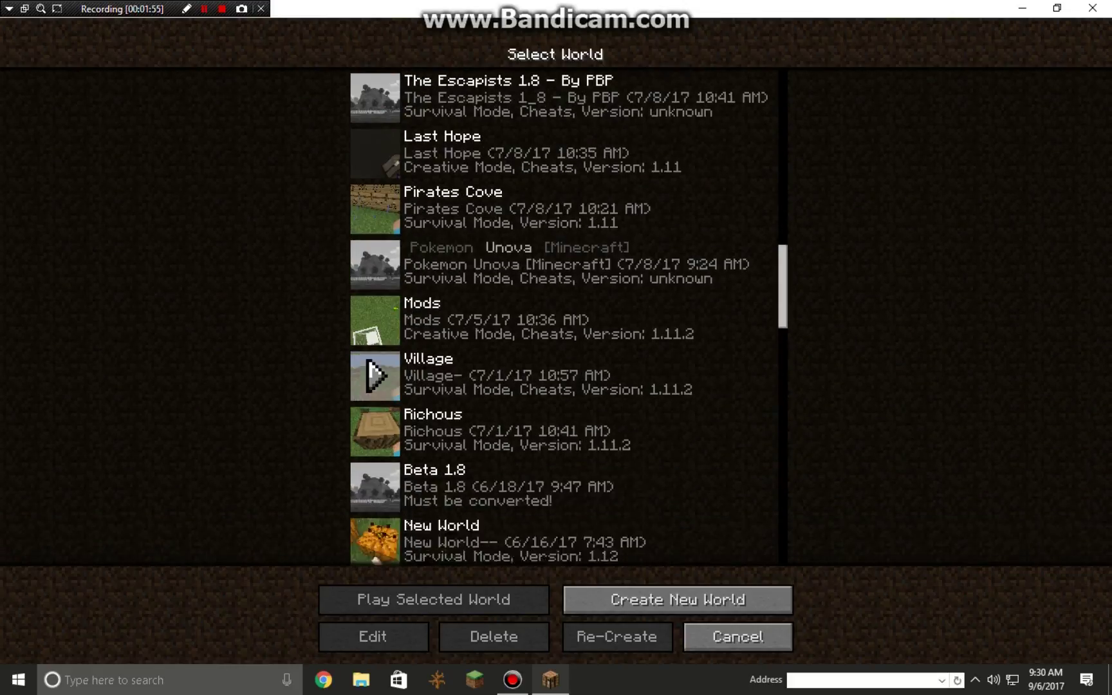
{"action": "scroll", "coordinate": [377, 375], "scroll_direction": "down", "scroll_amount": 10}
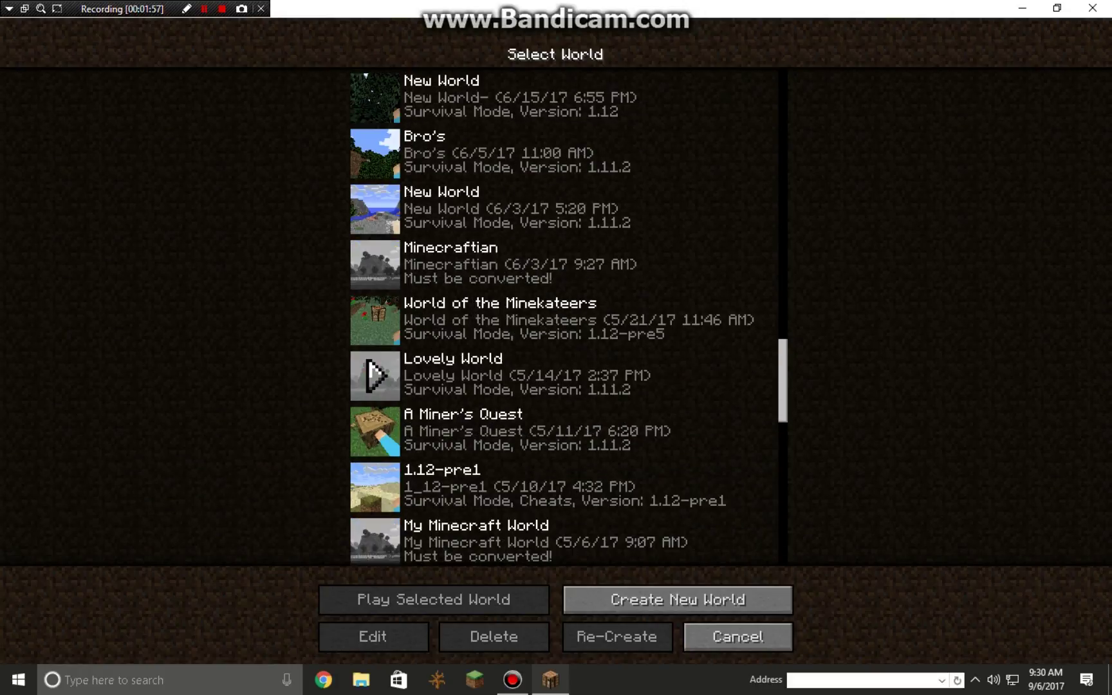
{"action": "scroll", "coordinate": [376, 375], "scroll_direction": "down", "scroll_amount": 10}
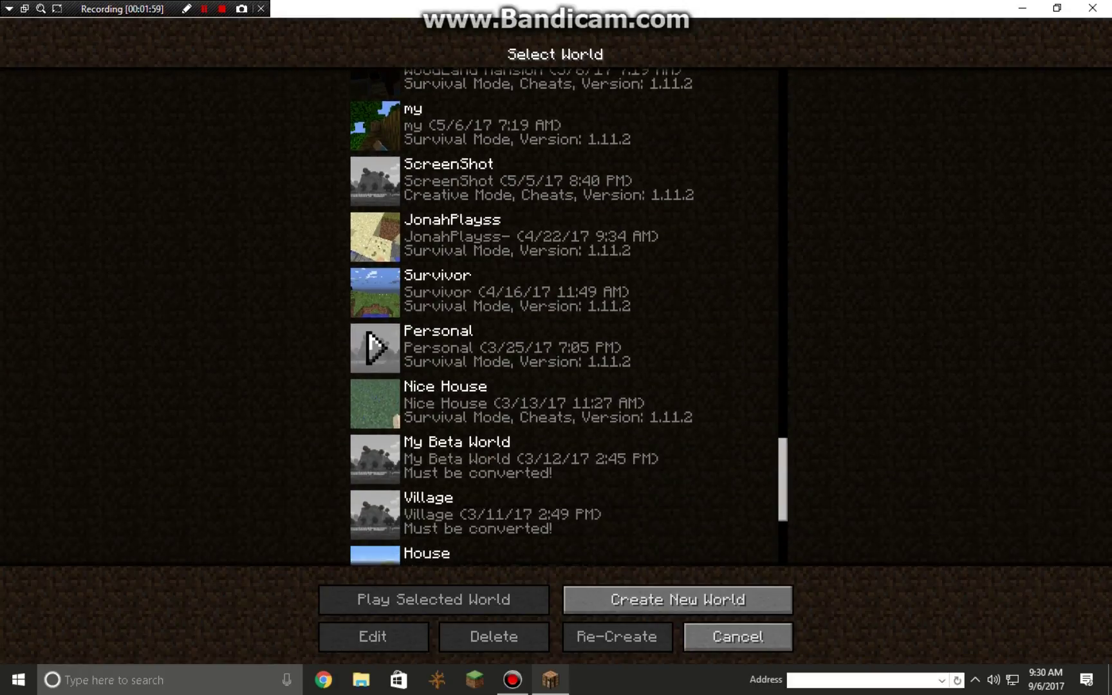
{"action": "scroll", "coordinate": [376, 347], "scroll_direction": "down", "scroll_amount": 4}
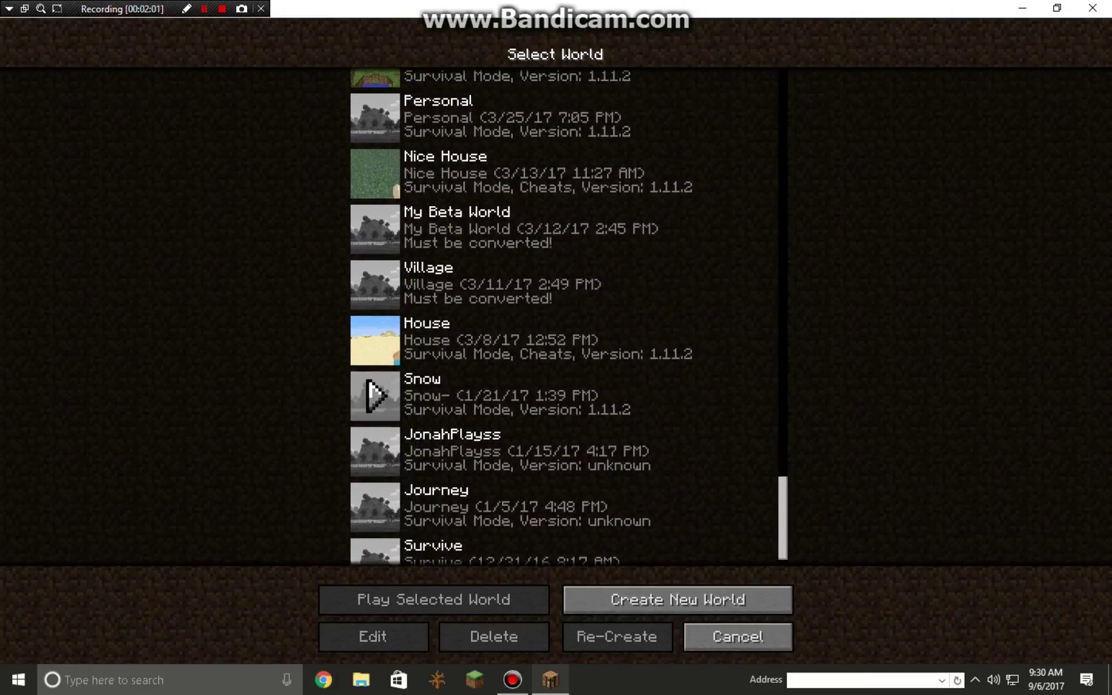
{"action": "scroll", "coordinate": [375, 543], "scroll_direction": "down", "scroll_amount": 1}
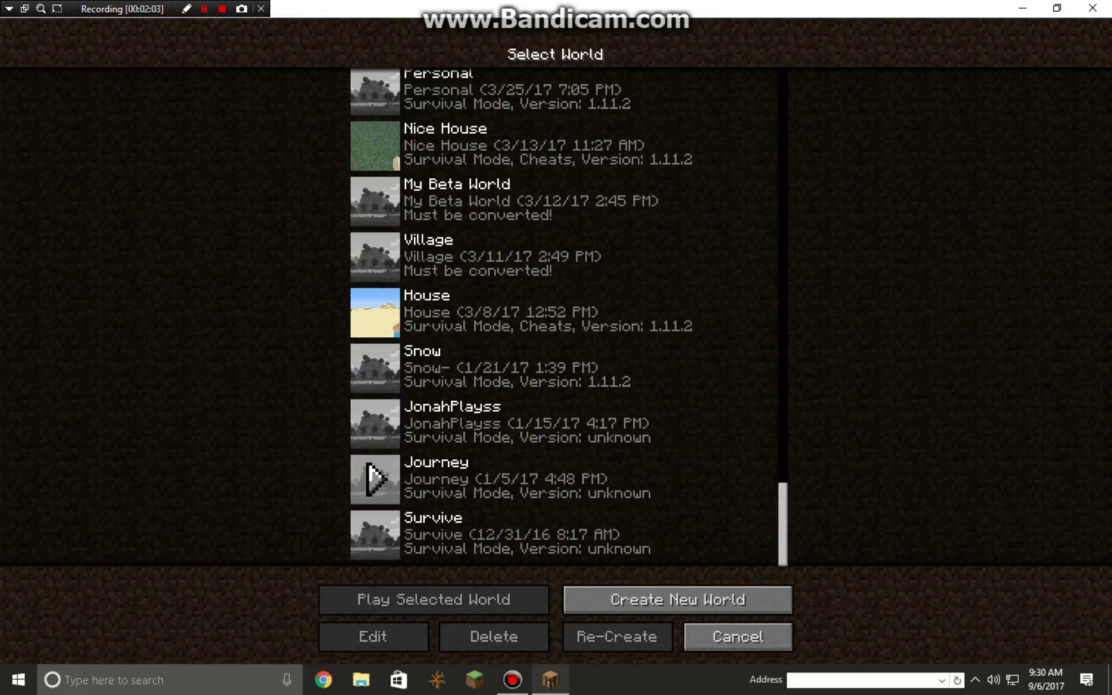
{"action": "scroll", "coordinate": [375, 476], "scroll_direction": "up", "scroll_amount": 10}
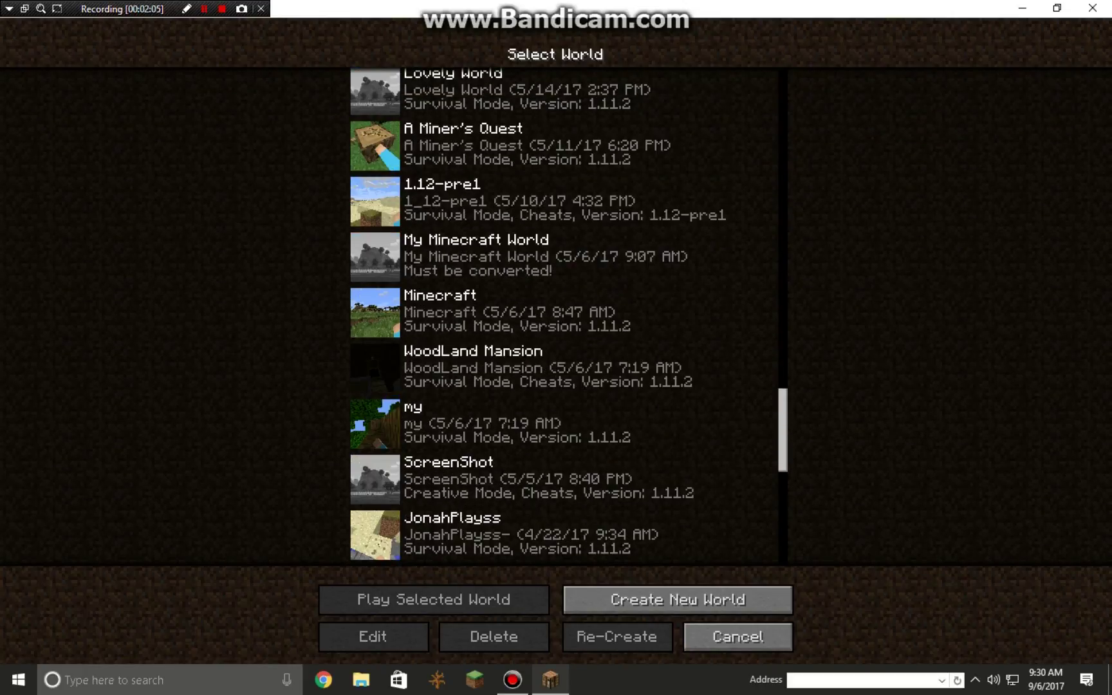
{"action": "scroll", "coordinate": [376, 424], "scroll_direction": "up", "scroll_amount": 20}
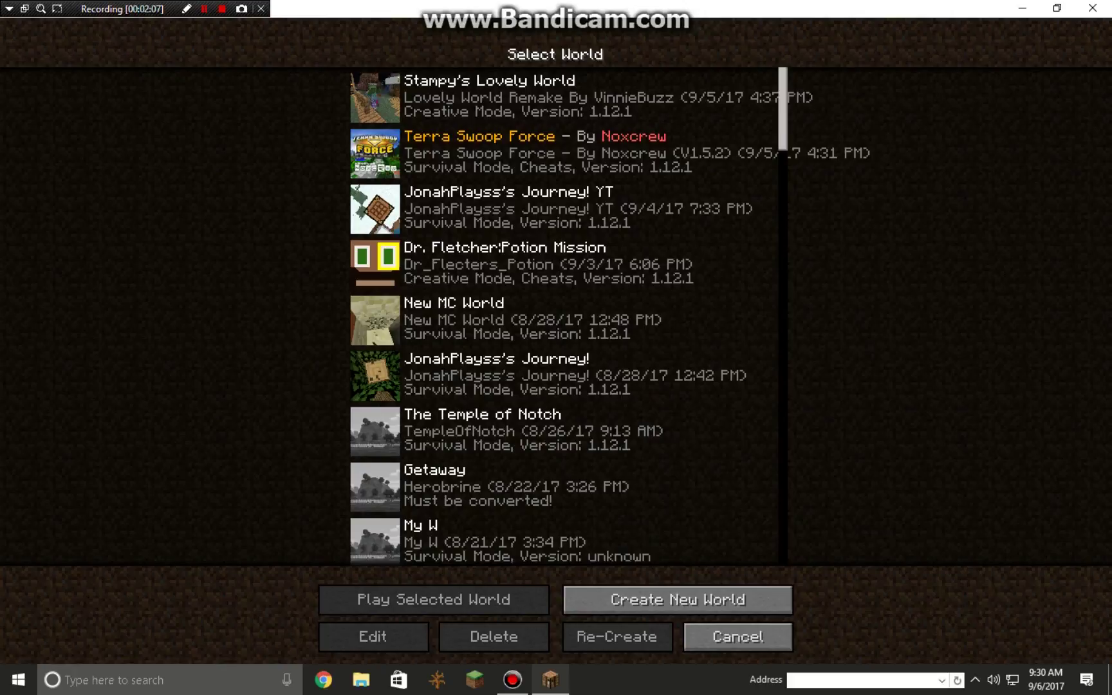
{"action": "left_click", "coordinate": [737, 636]}
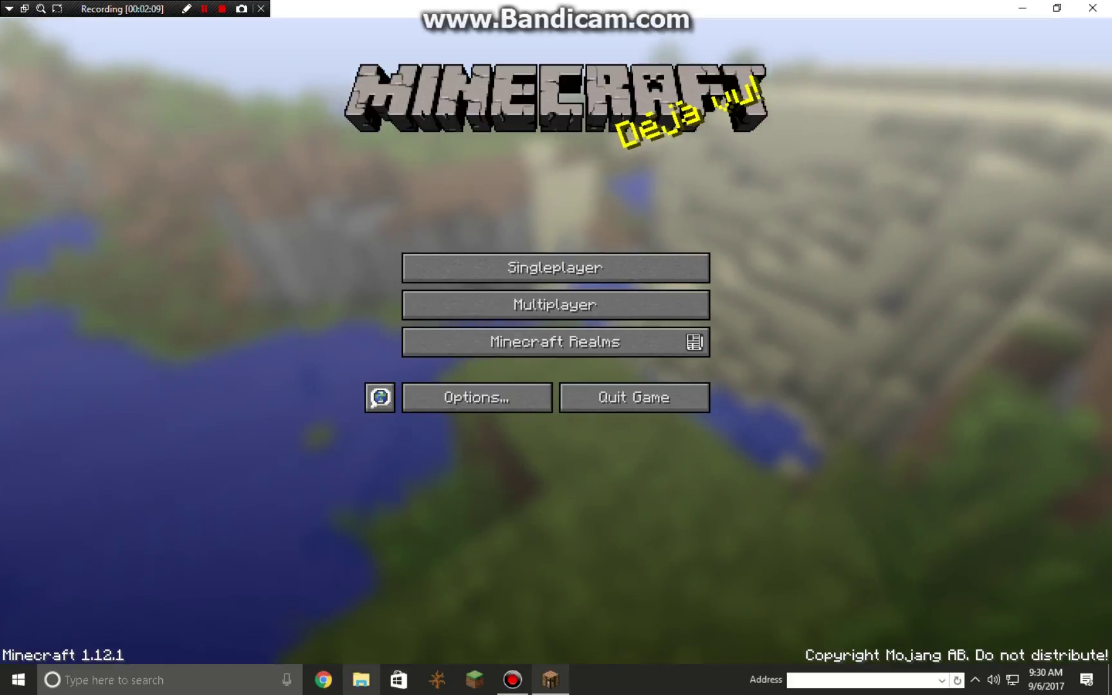
In File Explorer, open the Dr. Fletcher Potion Mission folder inside Dr_Fletcher_Potion_Mission in Downloads.
{"action": "left_click", "coordinate": [361, 679]}
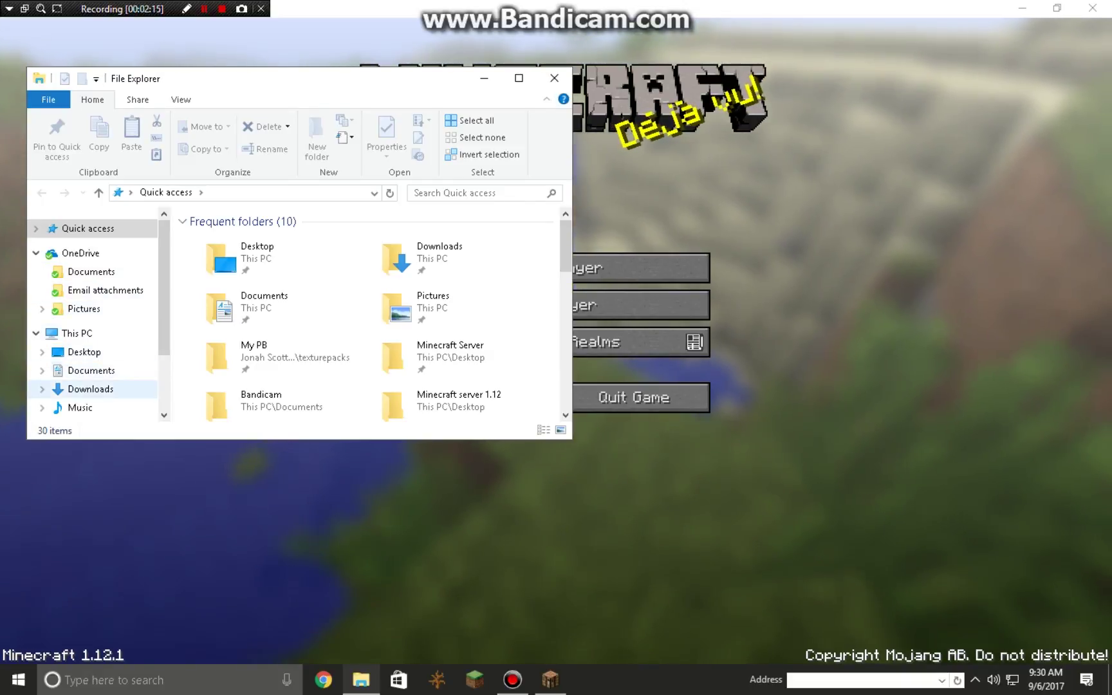
{"action": "left_click", "coordinate": [90, 388]}
{"action": "right_click", "coordinate": [293, 259]}
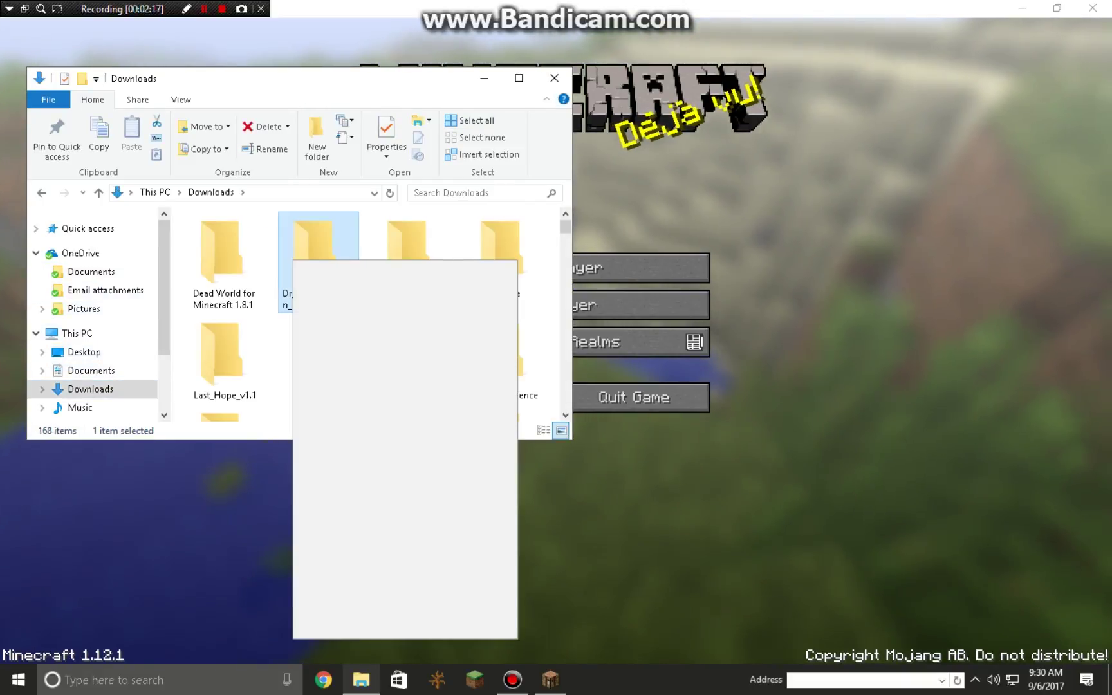
{"action": "left_click", "coordinate": [328, 547]}
{"action": "right_click", "coordinate": [291, 235]}
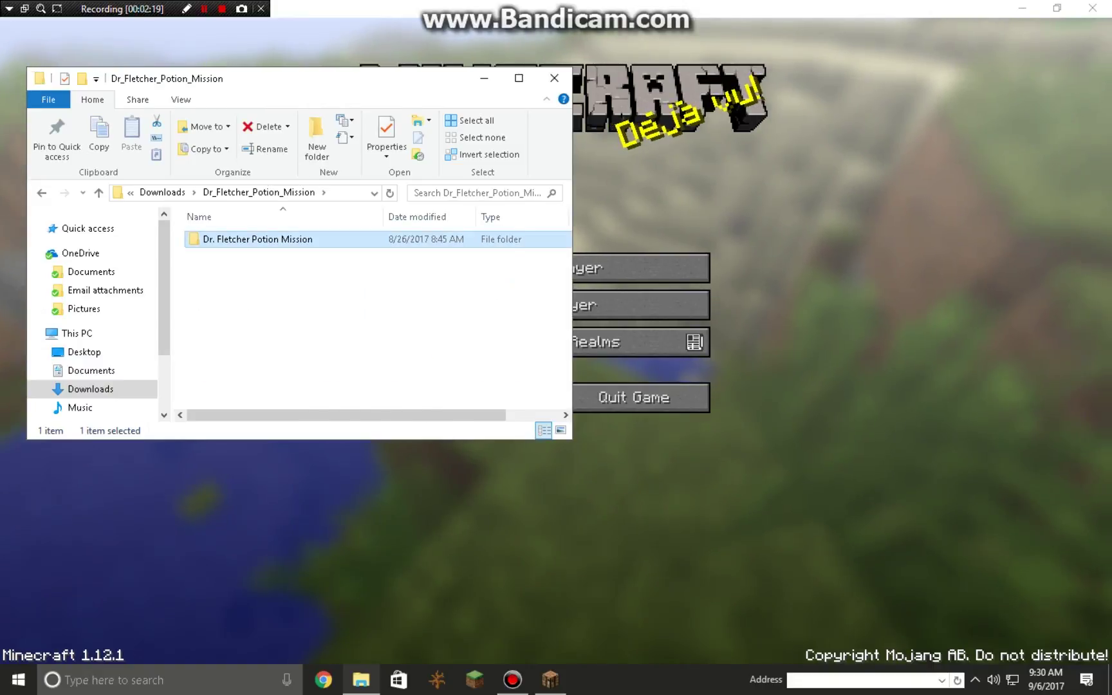
{"action": "left_click", "coordinate": [315, 242]}
{"action": "key", "text": "Return"}
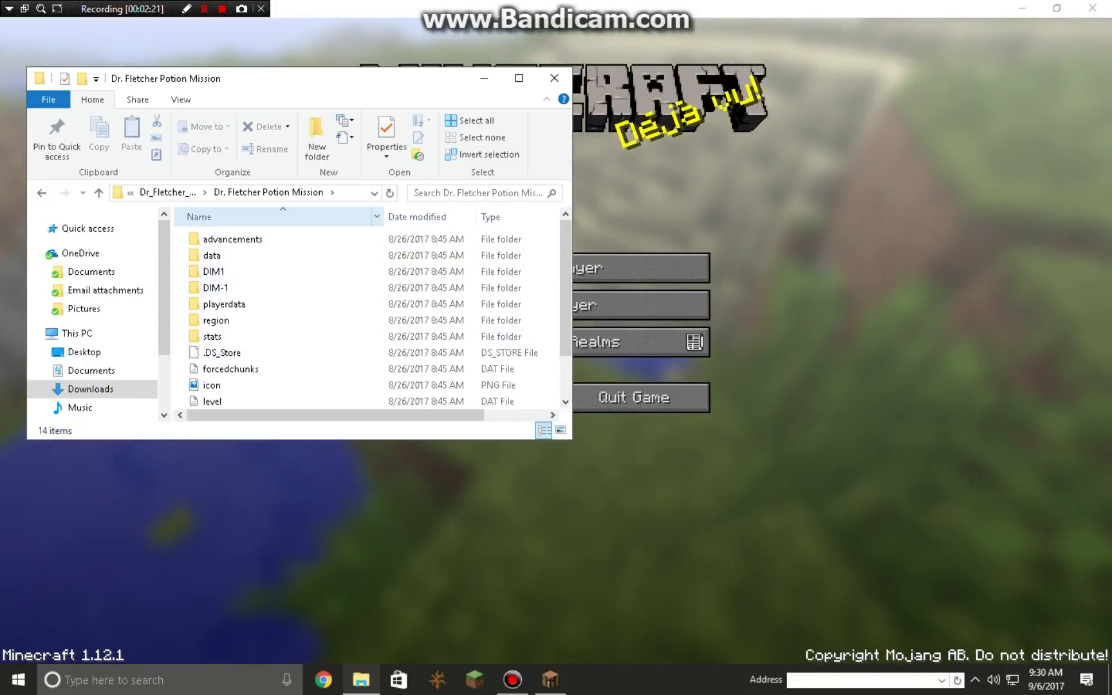
Copy all files and folders in Dr. Fletcher Potion Mission, and close both the folder window and Minecraft.
{"action": "left_click", "coordinate": [277, 217]}
{"action": "left_click", "coordinate": [277, 216]}
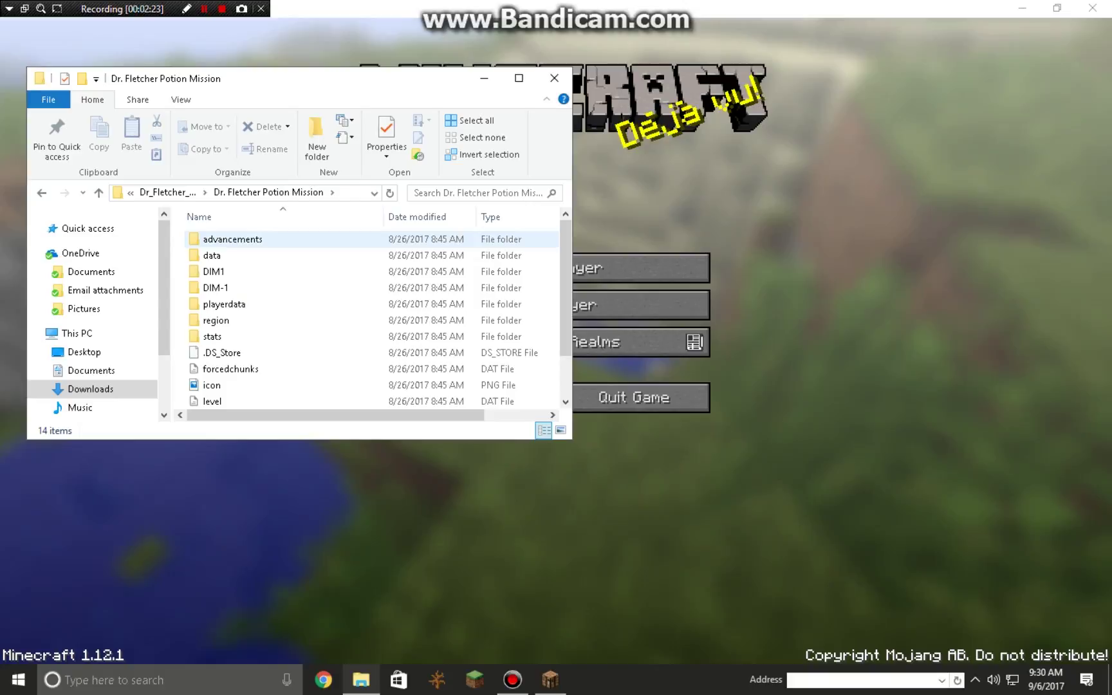
{"action": "left_click_drag", "start_coordinate": [176, 231], "coordinate": [313, 410]}
{"action": "right_click", "coordinate": [286, 355]}
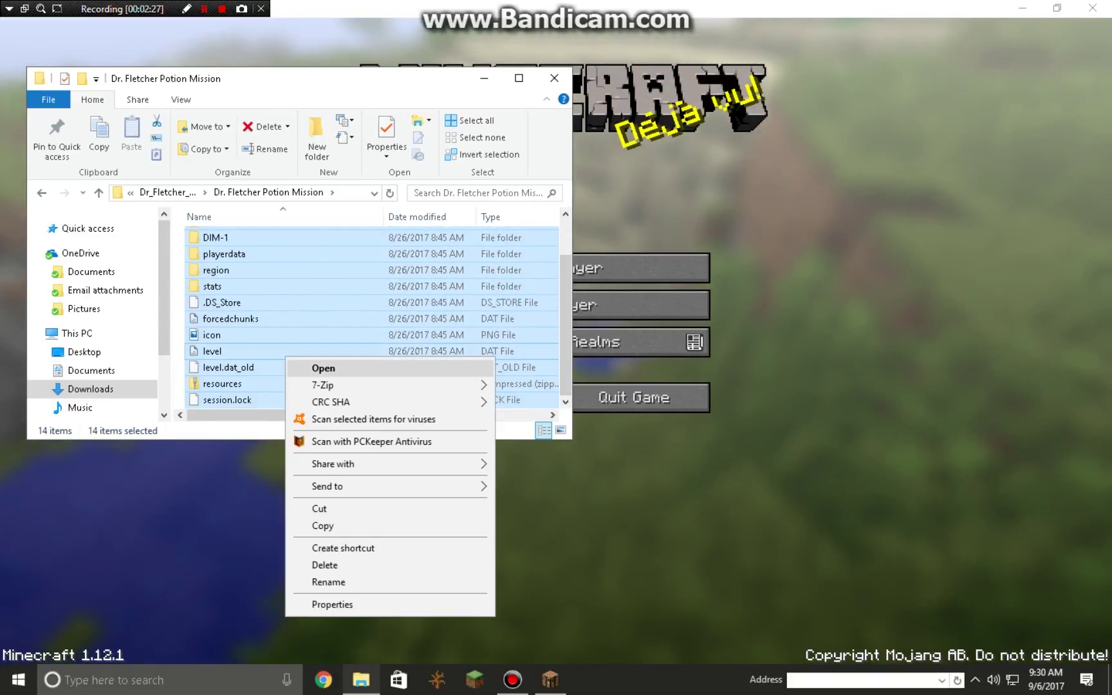
{"action": "left_click", "coordinate": [319, 508]}
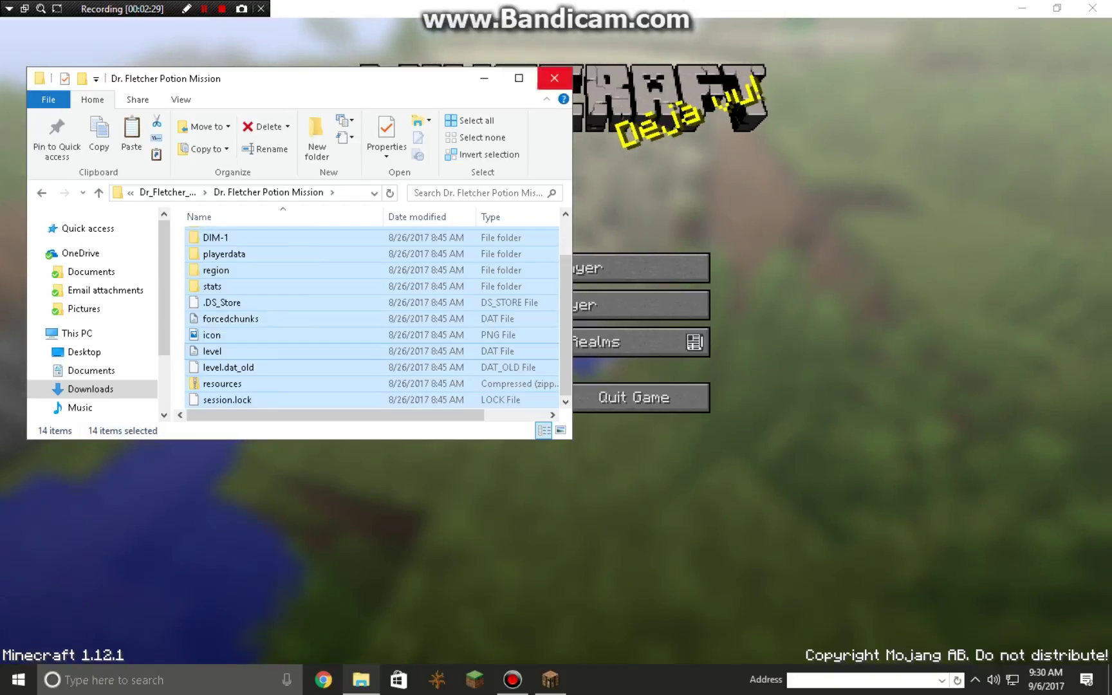
{"action": "left_click", "coordinate": [555, 78]}
{"action": "left_click", "coordinate": [634, 397]}
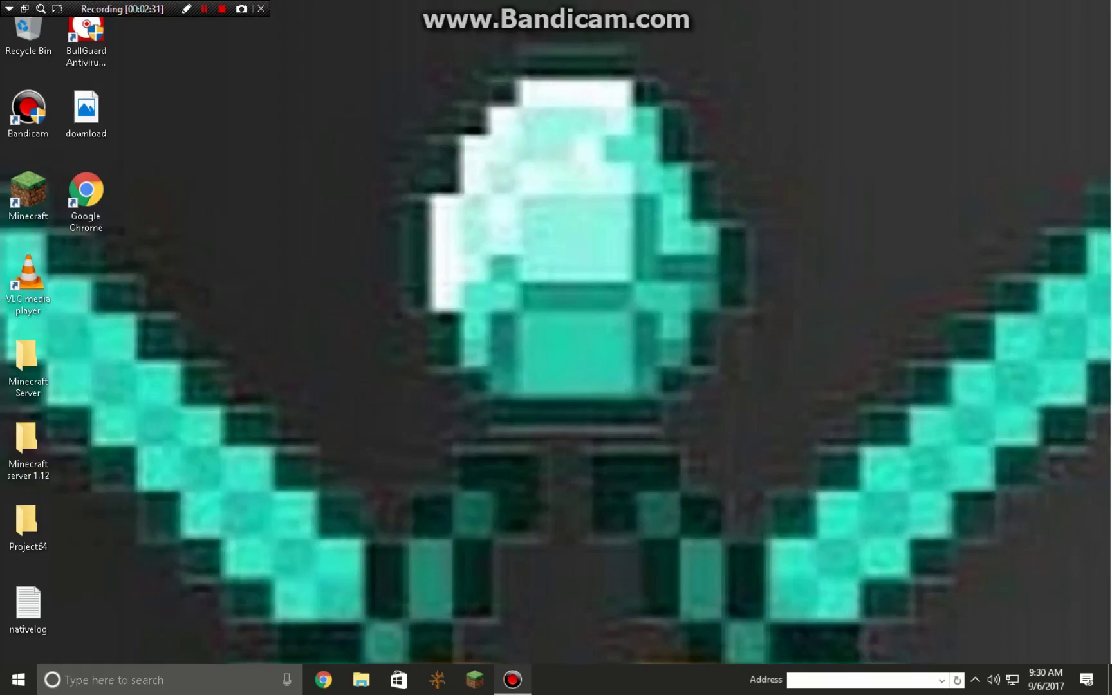
Open the saves folder inside Roaming's .minecraft folder and maximize its window.
{"action": "key", "text": "super+r"}
{"action": "key", "text": "Return"}
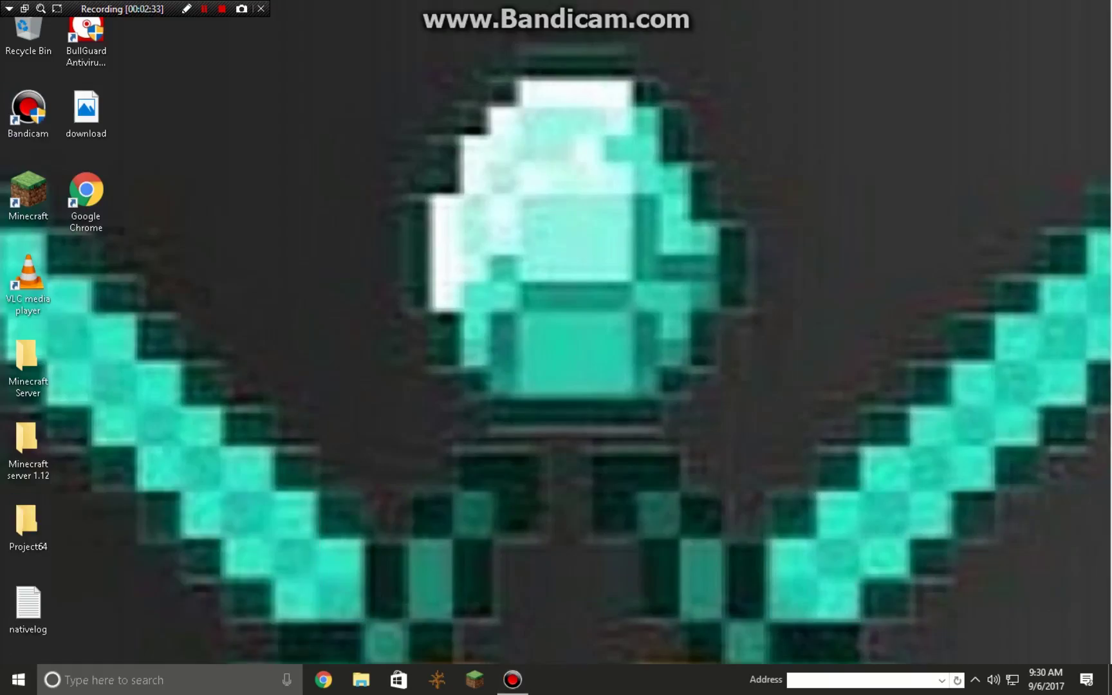
{"action": "double_click", "coordinate": [215, 240]}
{"action": "scroll", "coordinate": [215, 256], "scroll_direction": "down", "scroll_amount": 3}
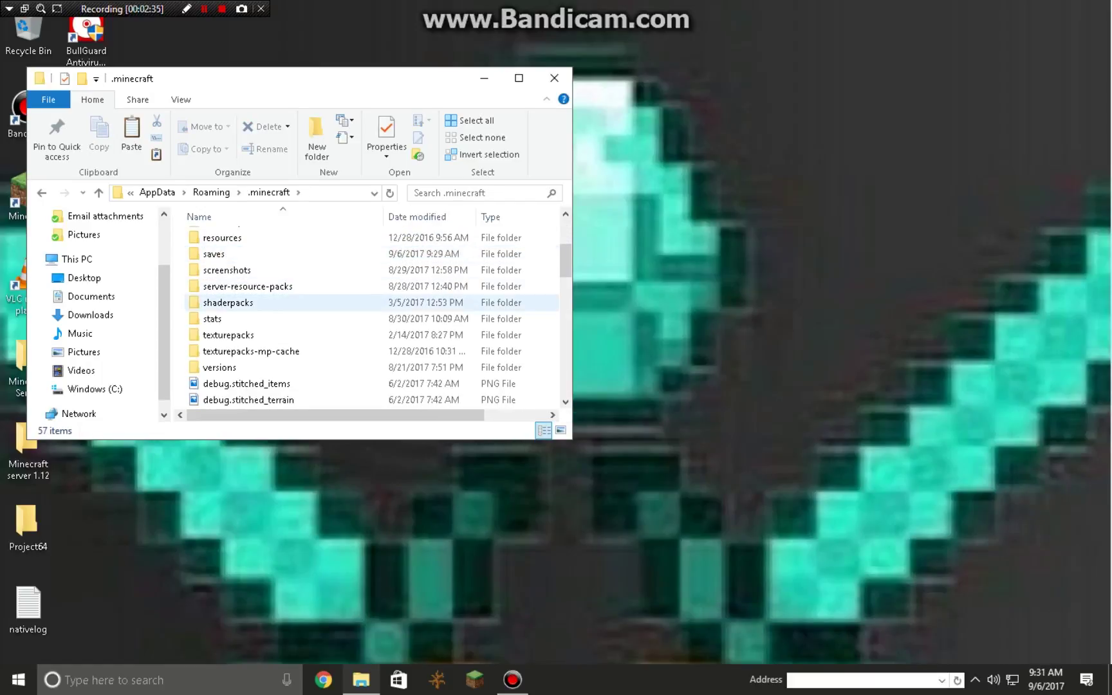
{"action": "double_click", "coordinate": [216, 256]}
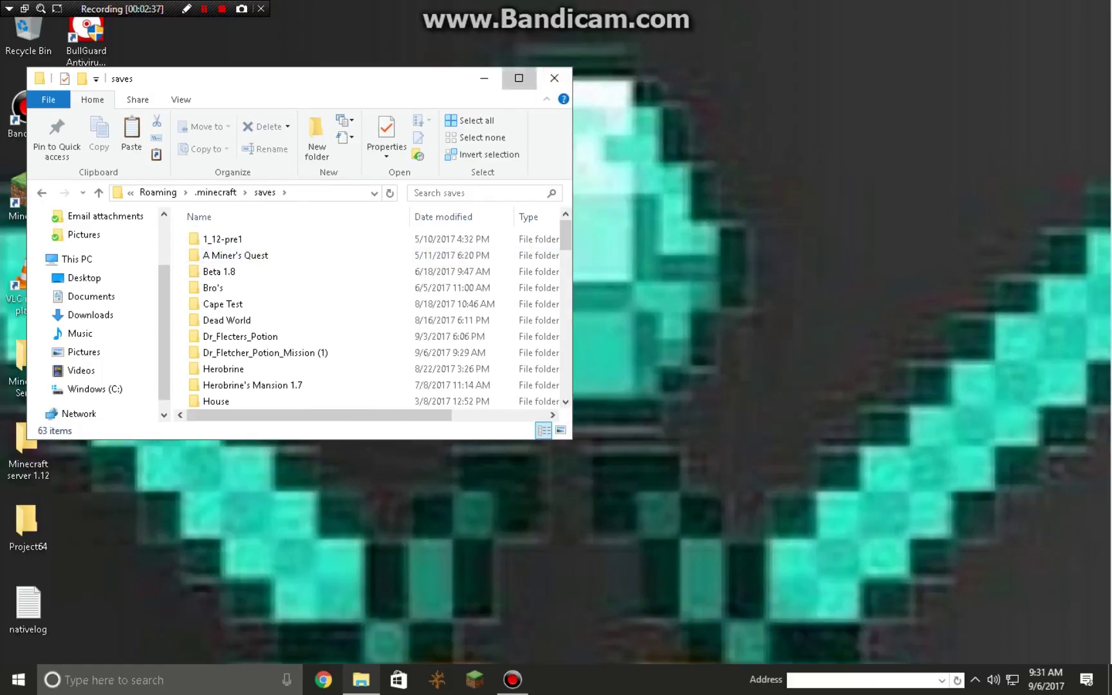
{"action": "left_click", "coordinate": [519, 78]}
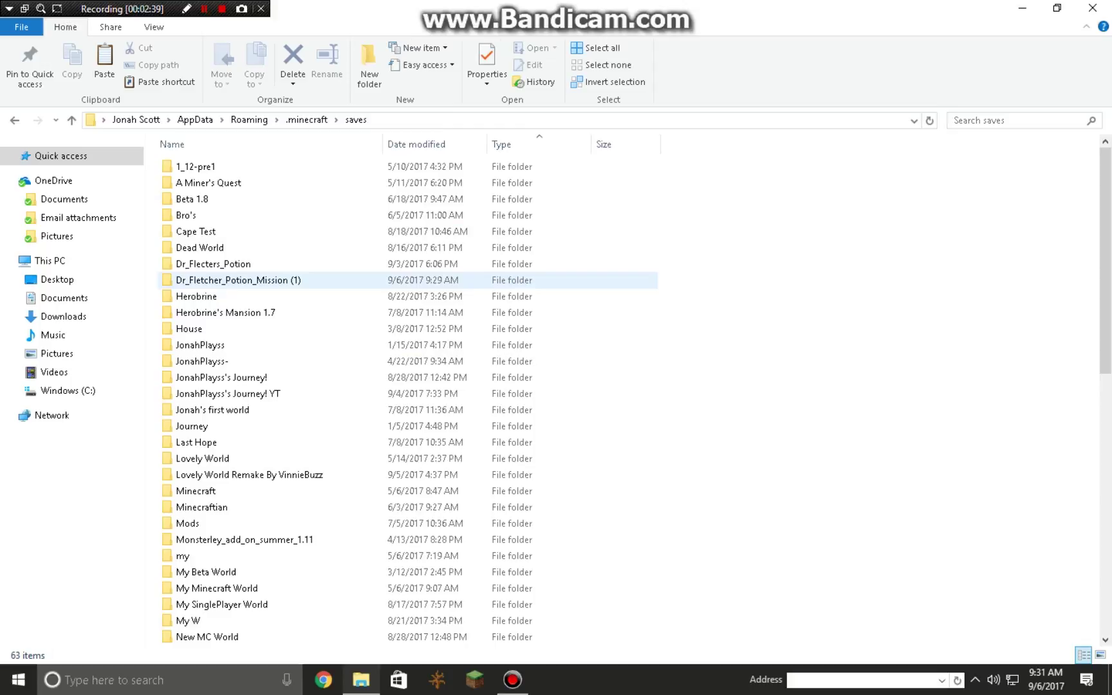
Delete the Dr_Fletcher_Potion_Mission (1) folder from saves.
{"action": "right_click", "coordinate": [303, 281]}
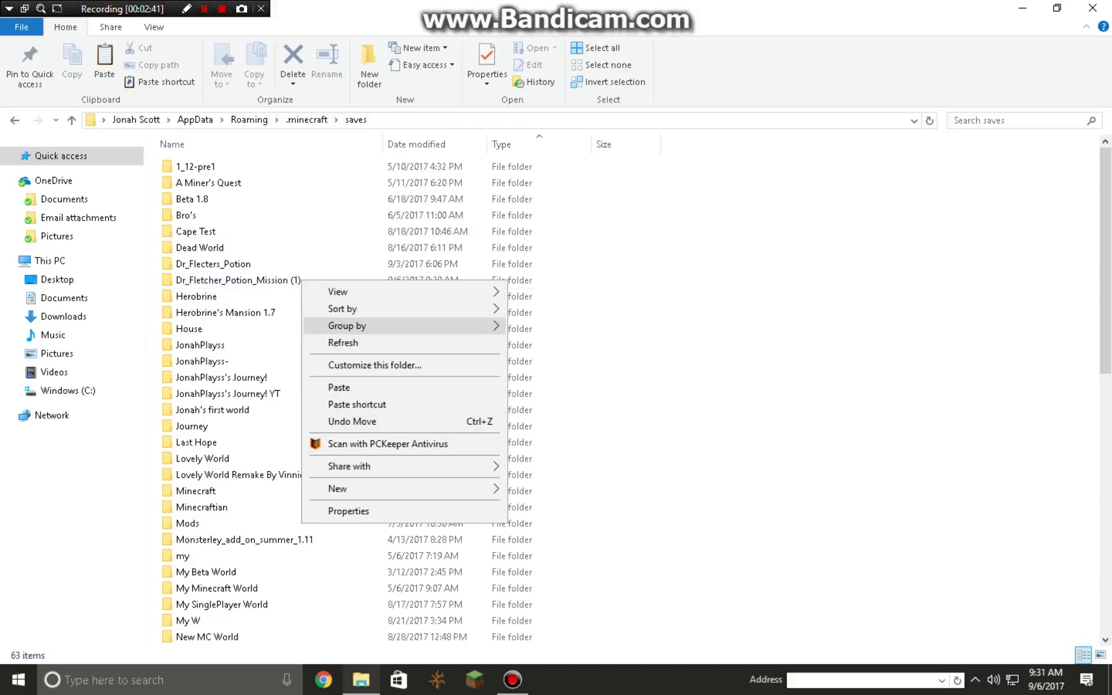
{"action": "left_click", "coordinate": [262, 281]}
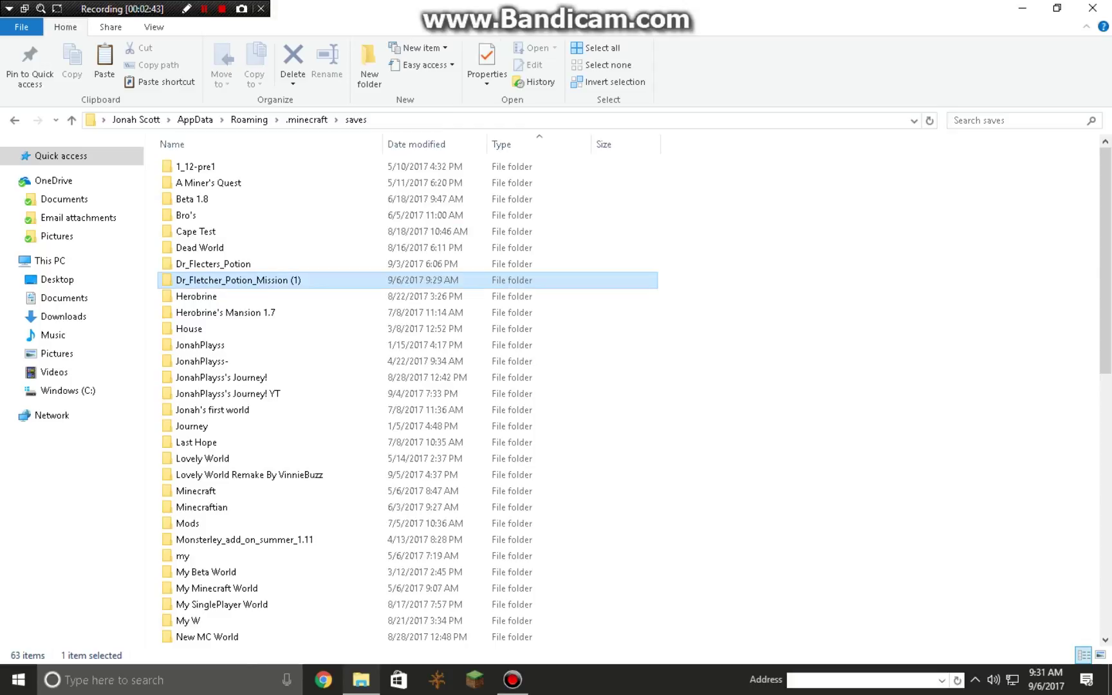
{"action": "right_click", "coordinate": [251, 280]}
{"action": "left_click", "coordinate": [283, 613]}
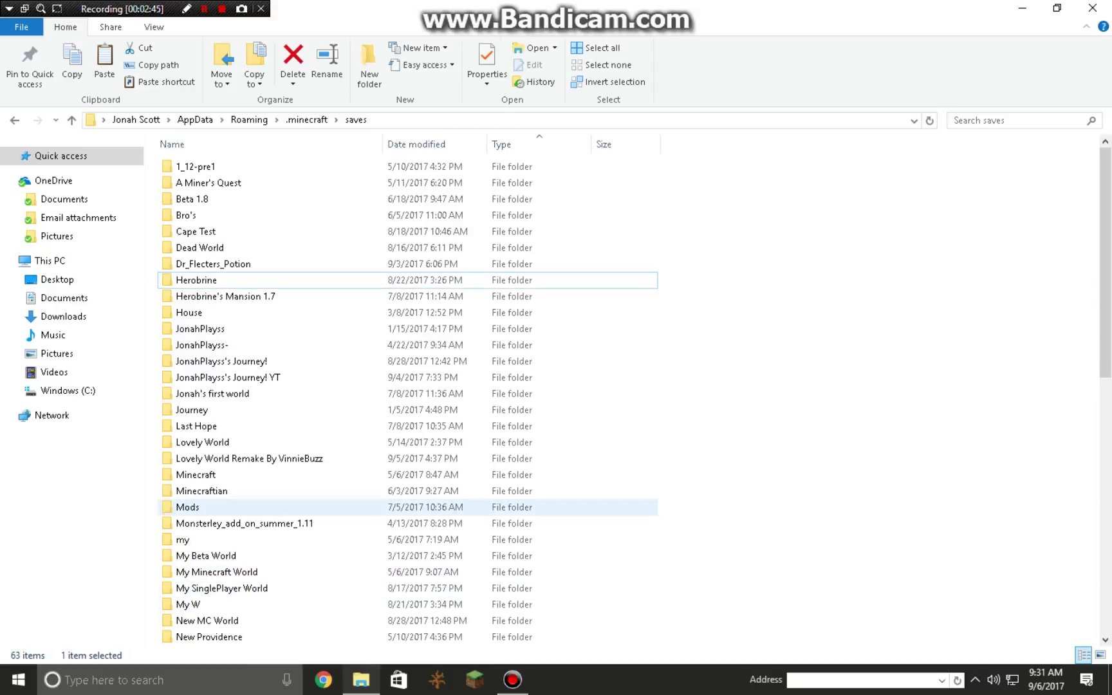
Create a new folder named Dr Potion Adventure in saves.
{"action": "scroll", "coordinate": [408, 398], "scroll_direction": "down", "scroll_amount": 10}
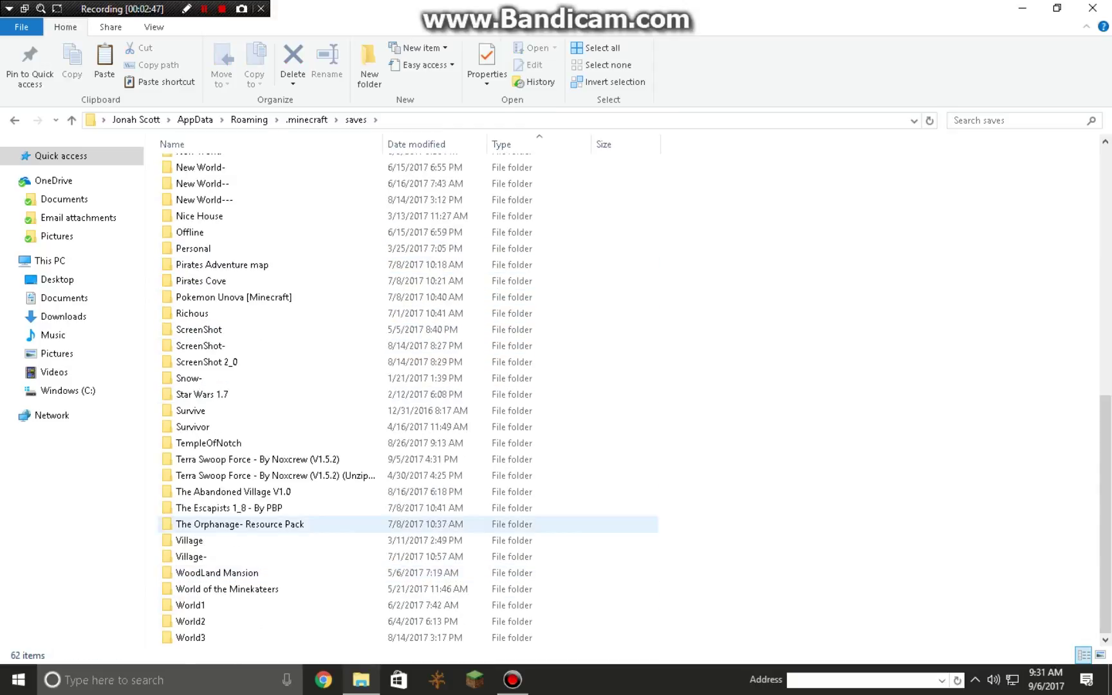
{"action": "right_click", "coordinate": [656, 493]}
{"action": "right_click", "coordinate": [939, 261]}
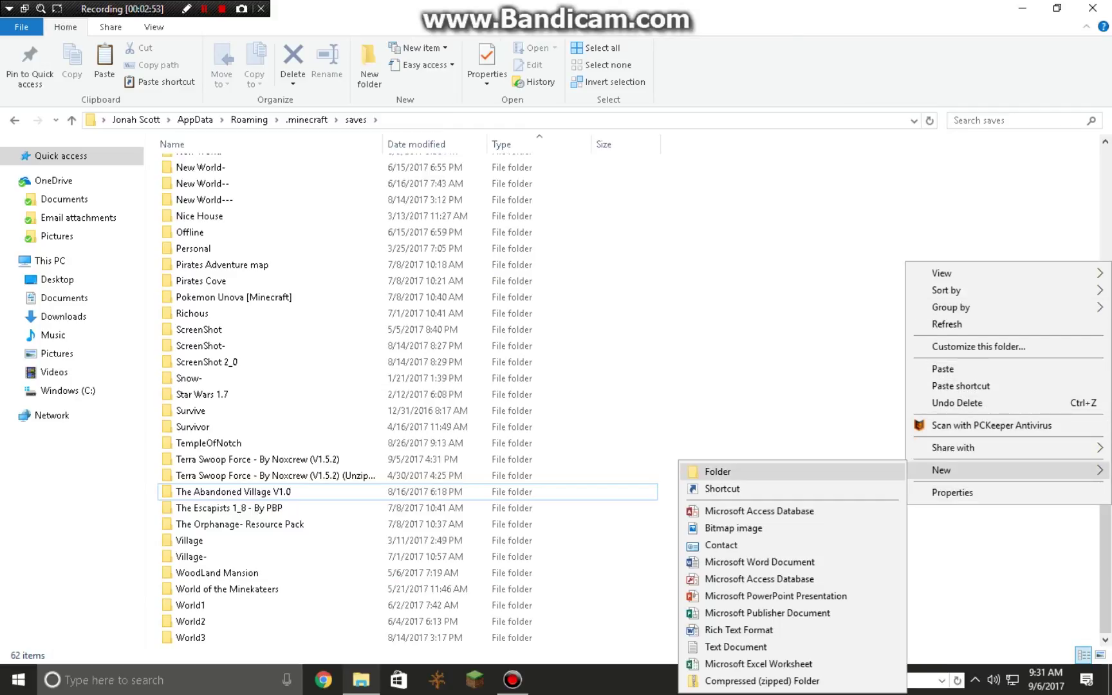
{"action": "left_click", "coordinate": [717, 471]}
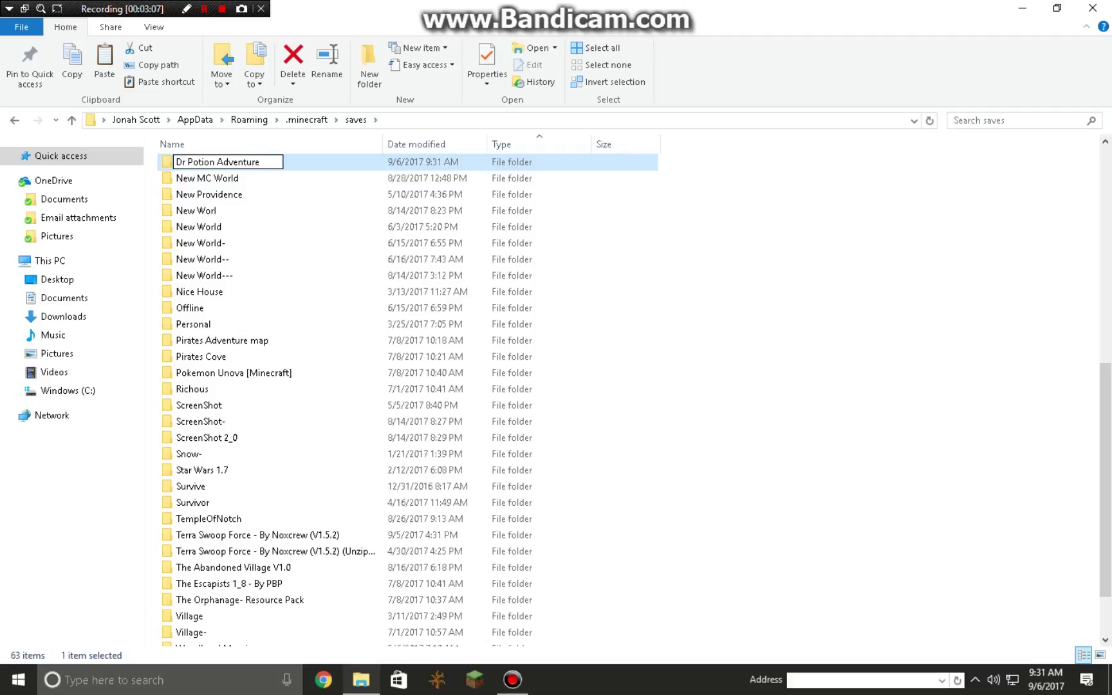
{"action": "key", "text": "Return"}
Paste the map's world files into the Dr Potion Adventure folder.
{"action": "double_click", "coordinate": [218, 162]}
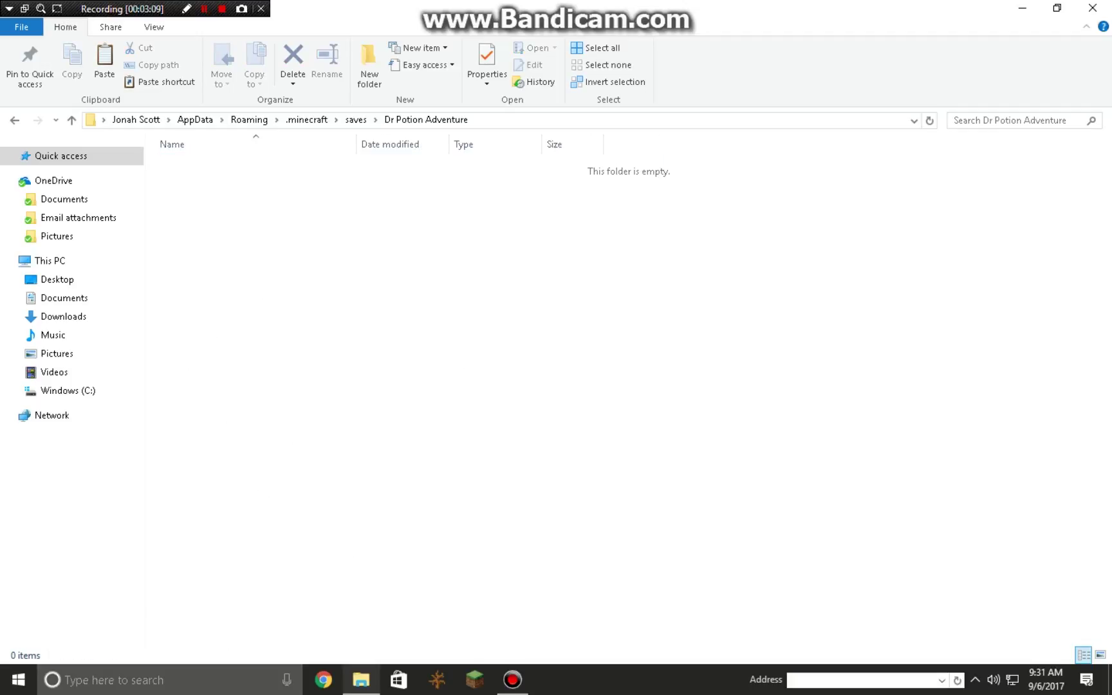
{"action": "right_click", "coordinate": [233, 202]}
{"action": "left_click", "coordinate": [271, 311]}
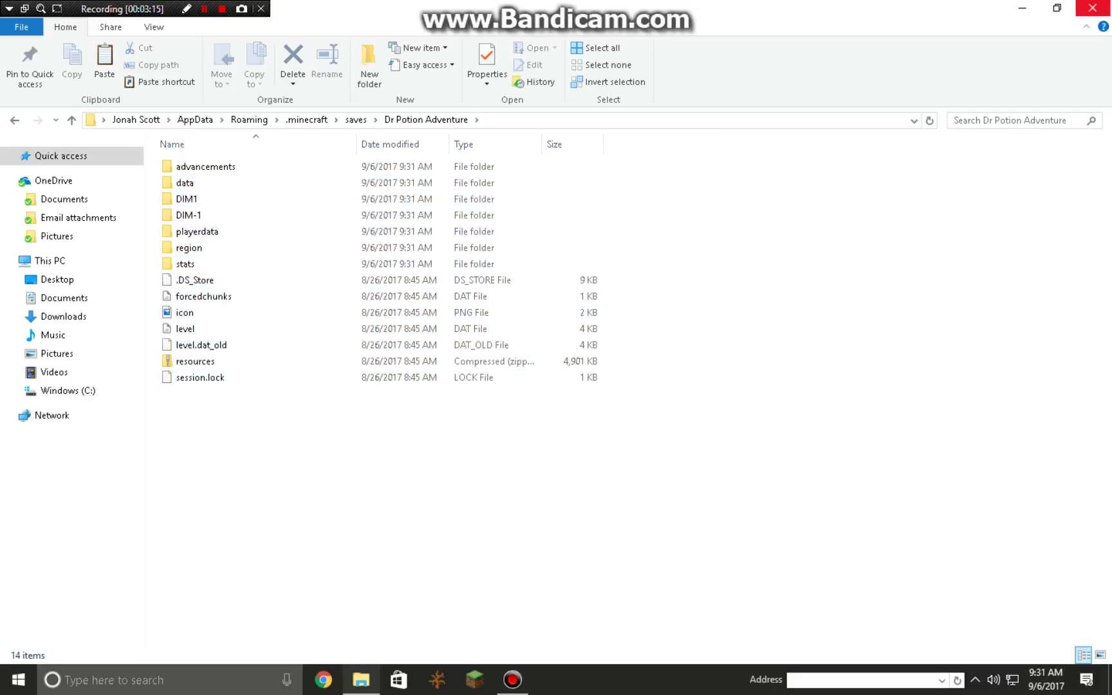
Close the folder window, start Minecraft 1.12.1 from the Minecraft Launcher and maximize the game window.
{"action": "left_click", "coordinate": [1093, 8]}
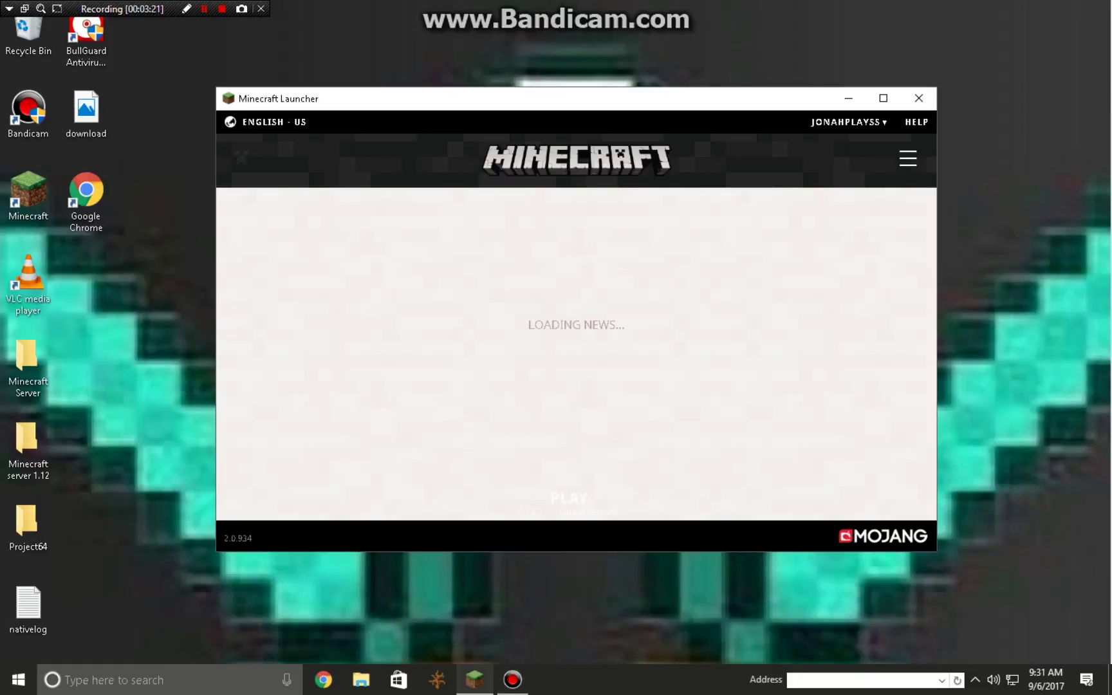
{"action": "left_click", "coordinate": [569, 503]}
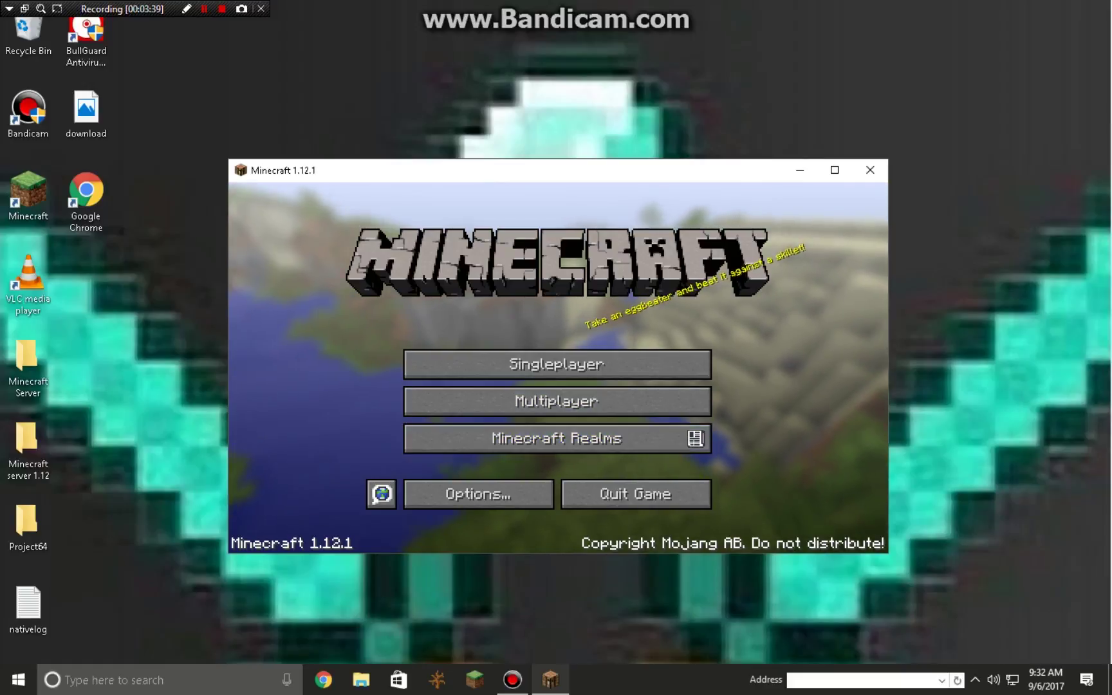
{"action": "left_click", "coordinate": [835, 170]}
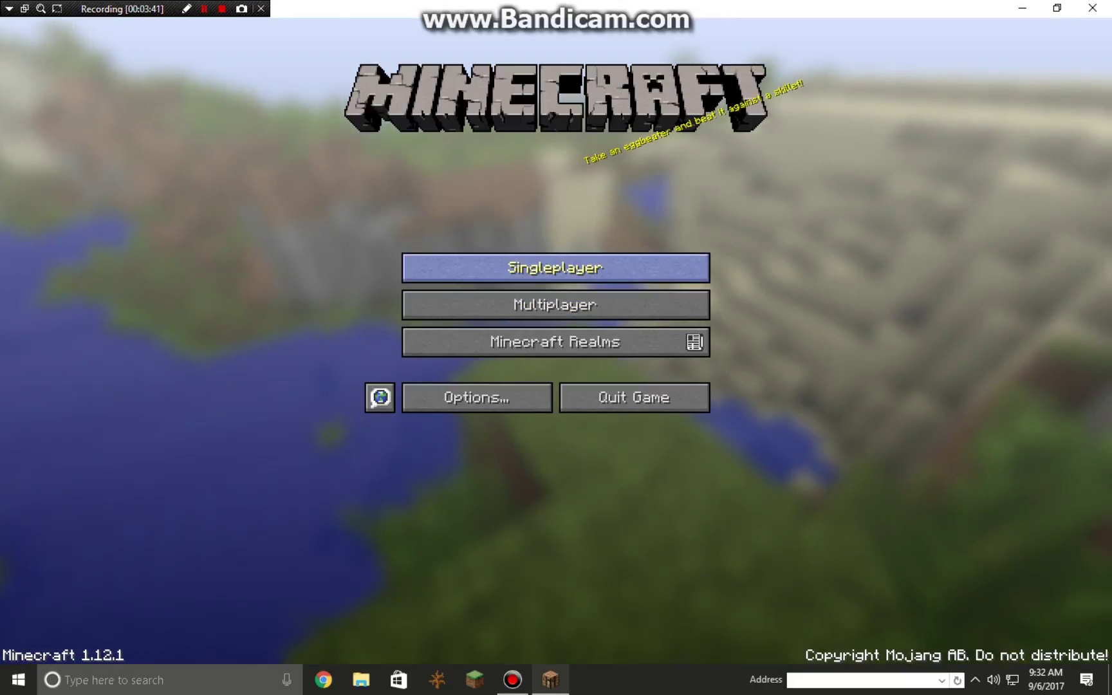
Open the singleplayer world Dr. Fletcher:Potion Mission stored in the Dr Potion Adventure folder.
{"action": "left_click", "coordinate": [412, 267]}
{"action": "scroll", "coordinate": [373, 263], "scroll_direction": "down", "scroll_amount": 8}
{"action": "scroll", "coordinate": [373, 262], "scroll_direction": "up", "scroll_amount": 4}
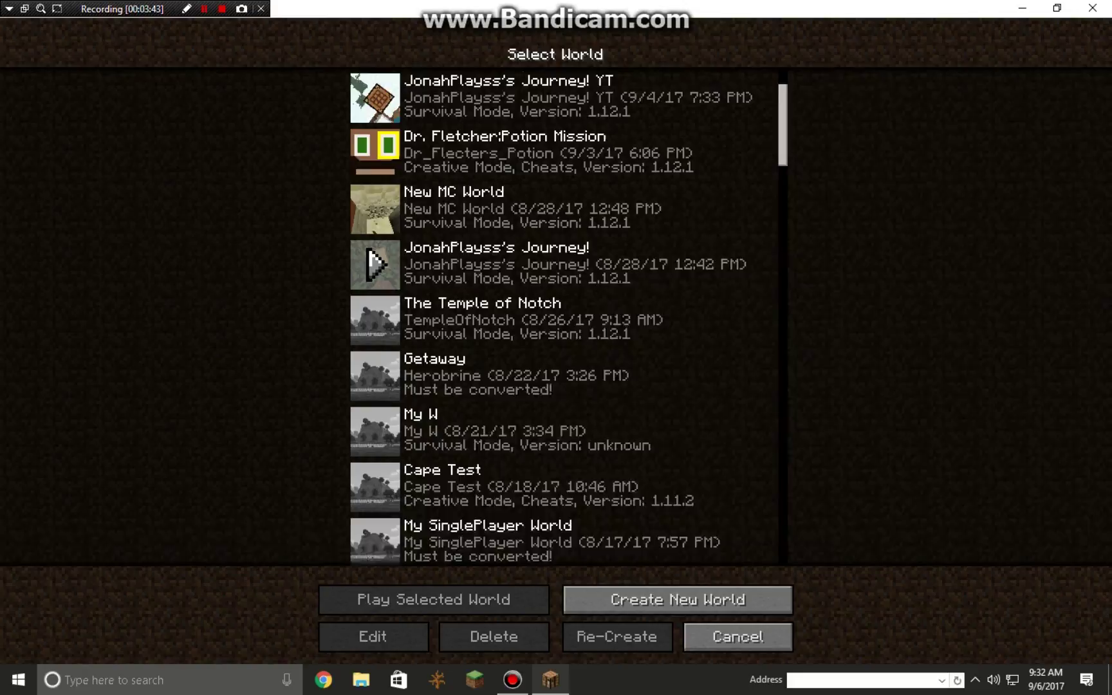
{"action": "scroll", "coordinate": [375, 264], "scroll_direction": "down", "scroll_amount": 18}
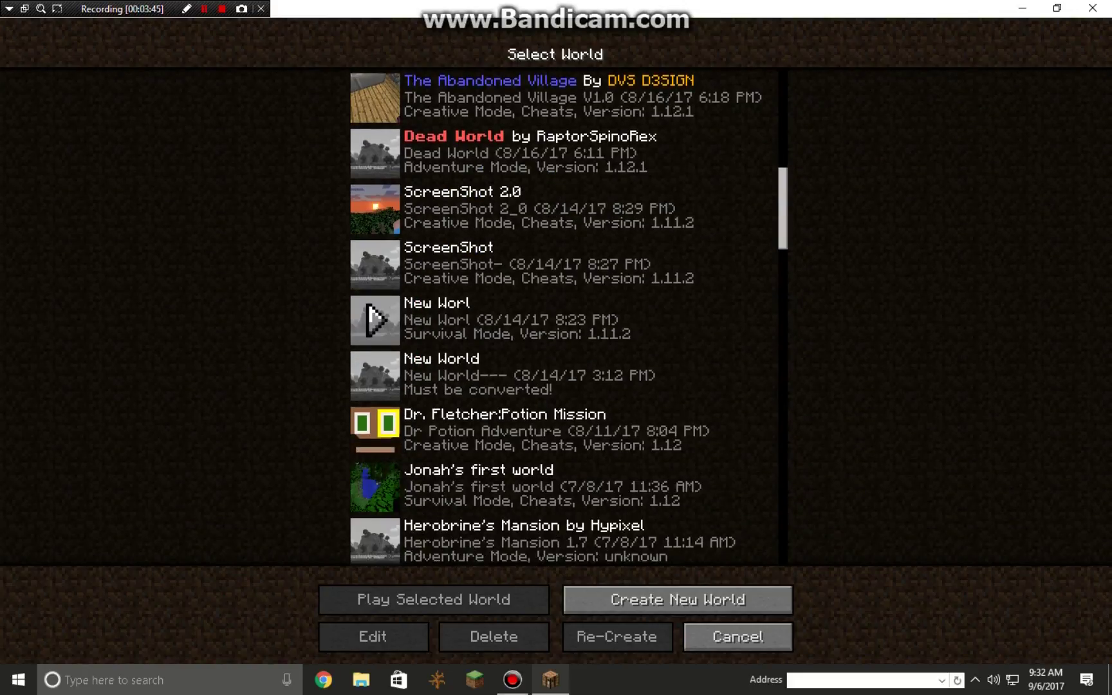
{"action": "scroll", "coordinate": [373, 429], "scroll_direction": "up", "scroll_amount": 18}
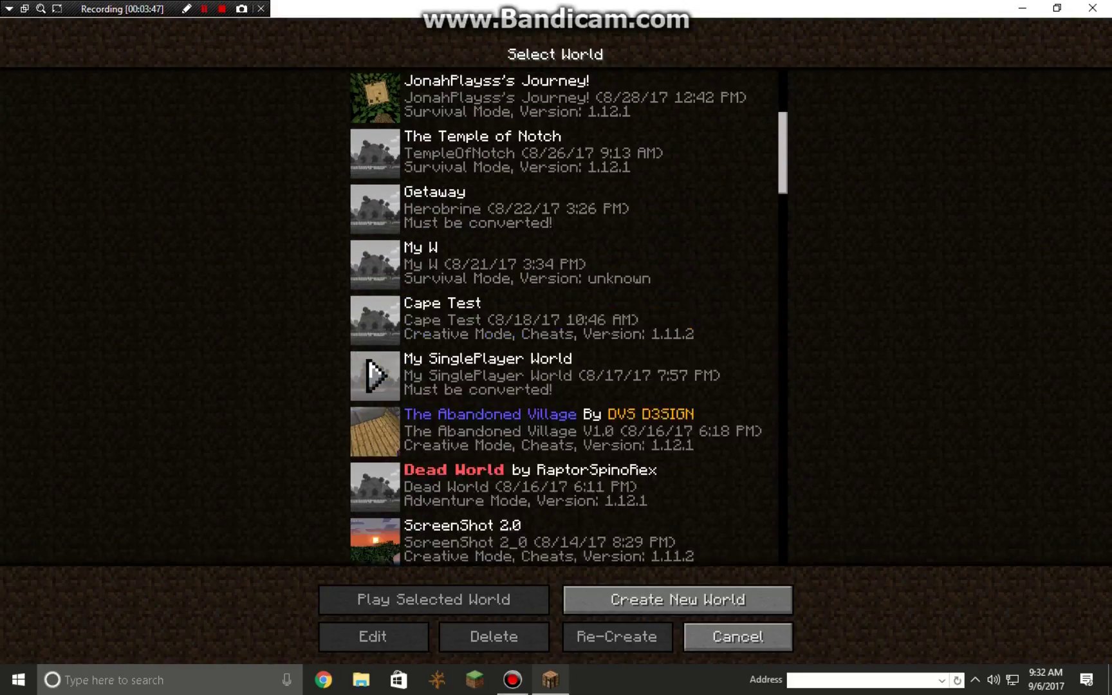
{"action": "scroll", "coordinate": [375, 146], "scroll_direction": "down", "scroll_amount": 18}
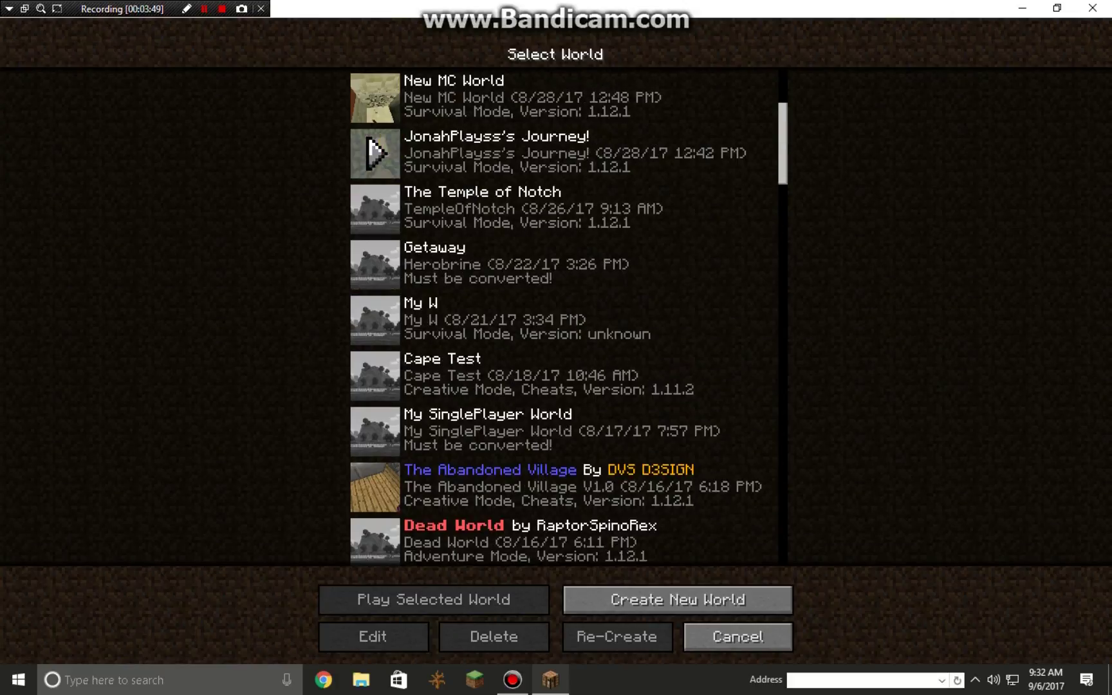
{"action": "scroll", "coordinate": [375, 320], "scroll_direction": "down", "scroll_amount": 2}
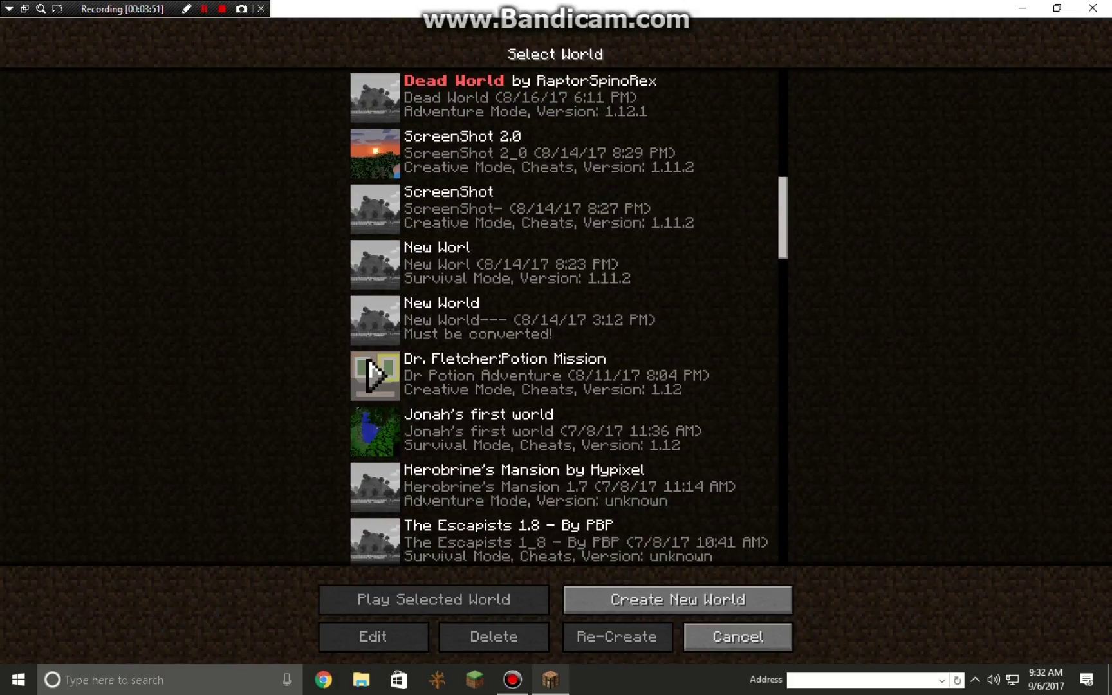
{"action": "left_click", "coordinate": [374, 373]}
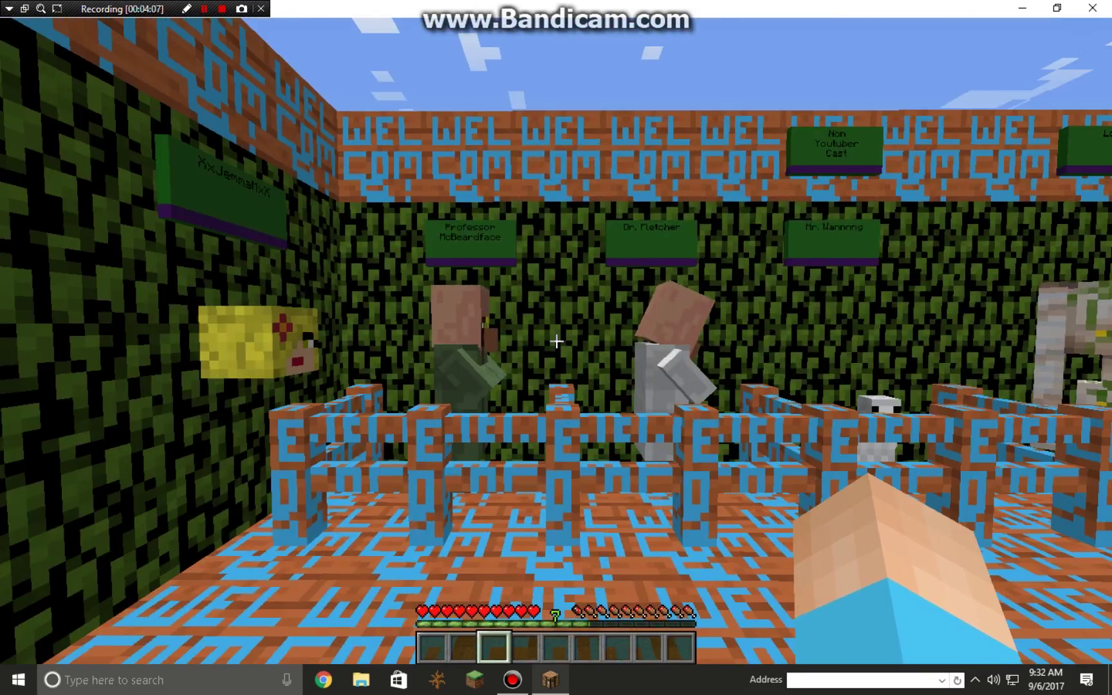
Check the Dr. Fletcher villager's trades and examine the map creators' heads and role signs in the welcome room.
{"action": "right_click", "coordinate": [557, 341]}
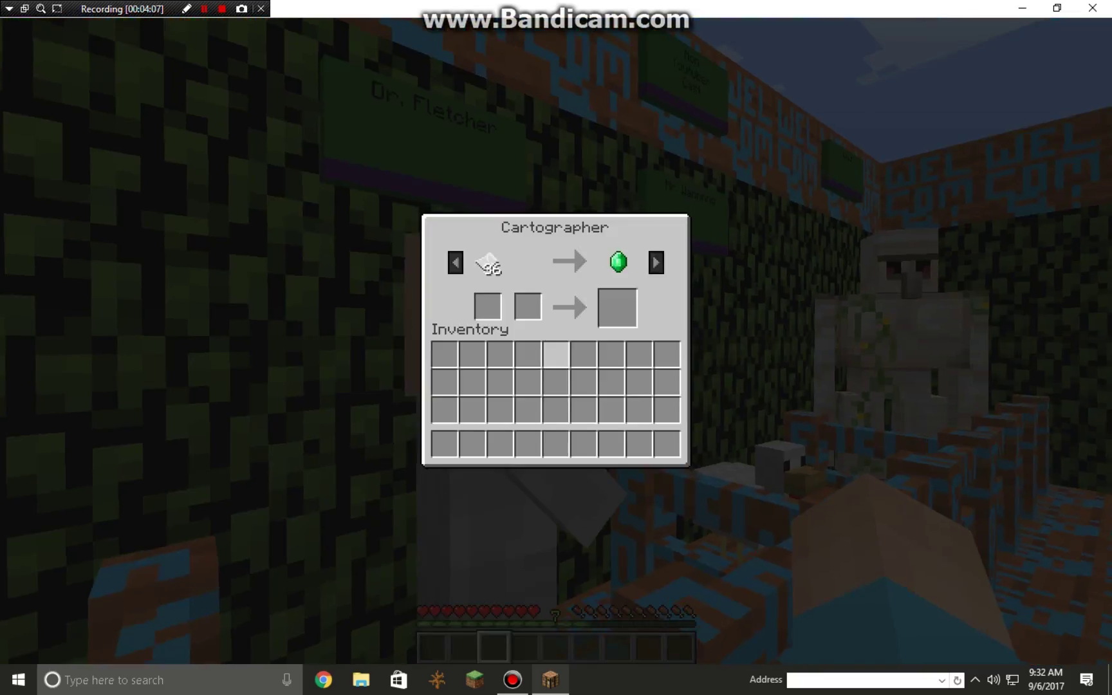
{"action": "key", "text": "Escape"}
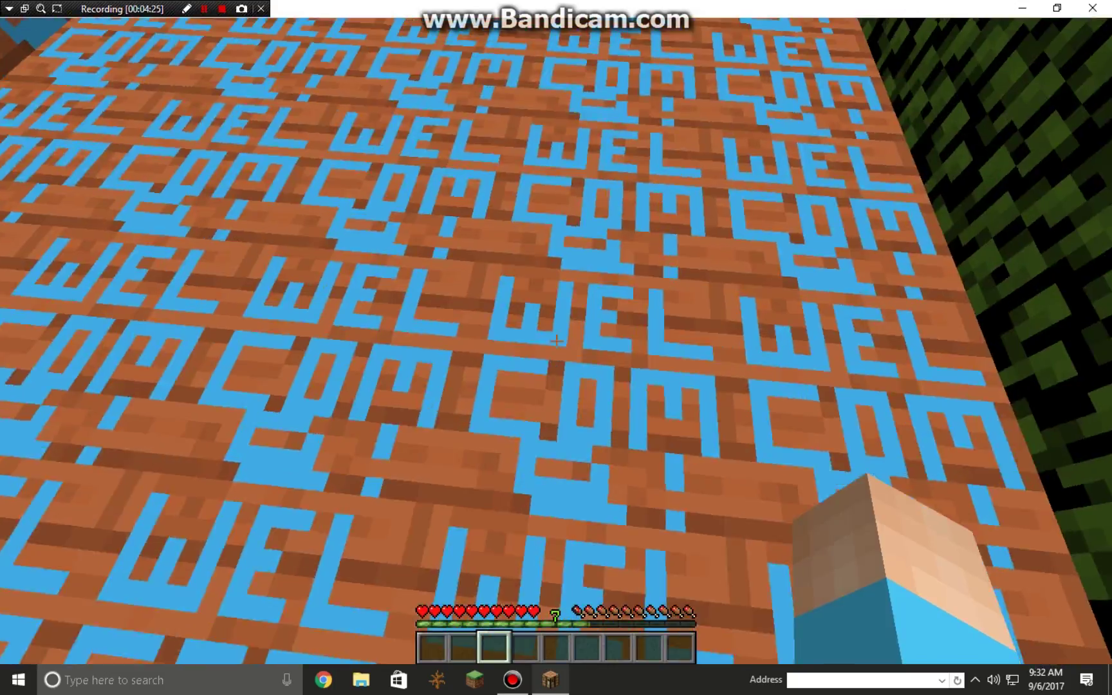
{"action": "key", "text": "w"}
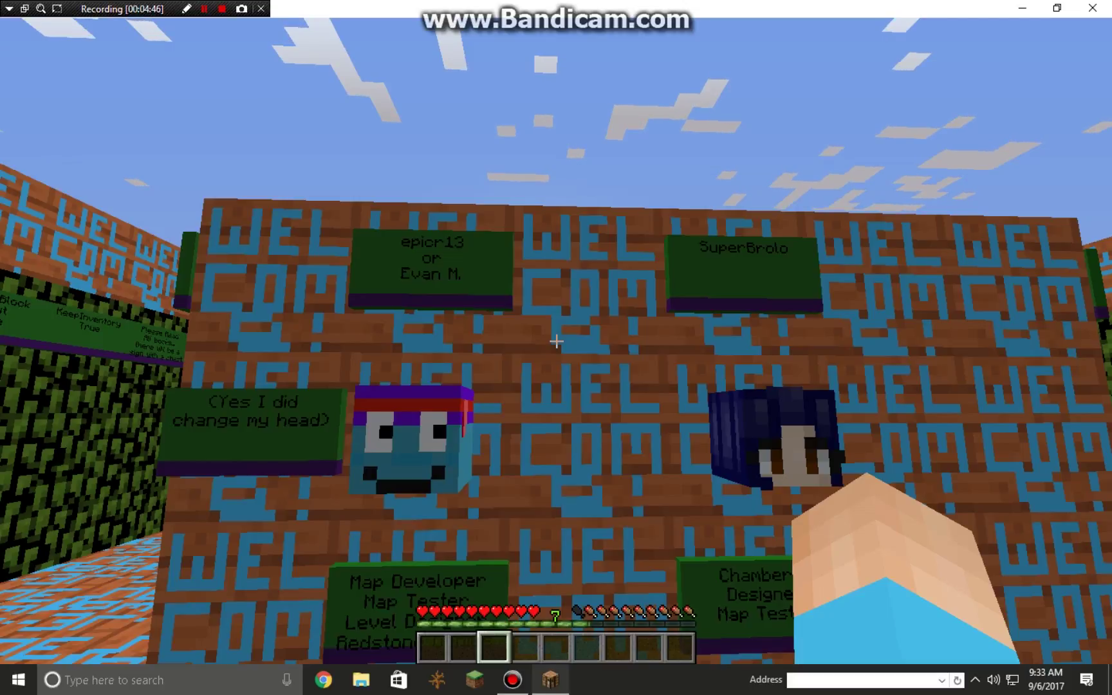
{"action": "scroll", "coordinate": [556, 342], "scroll_direction": "down", "scroll_amount": 2}
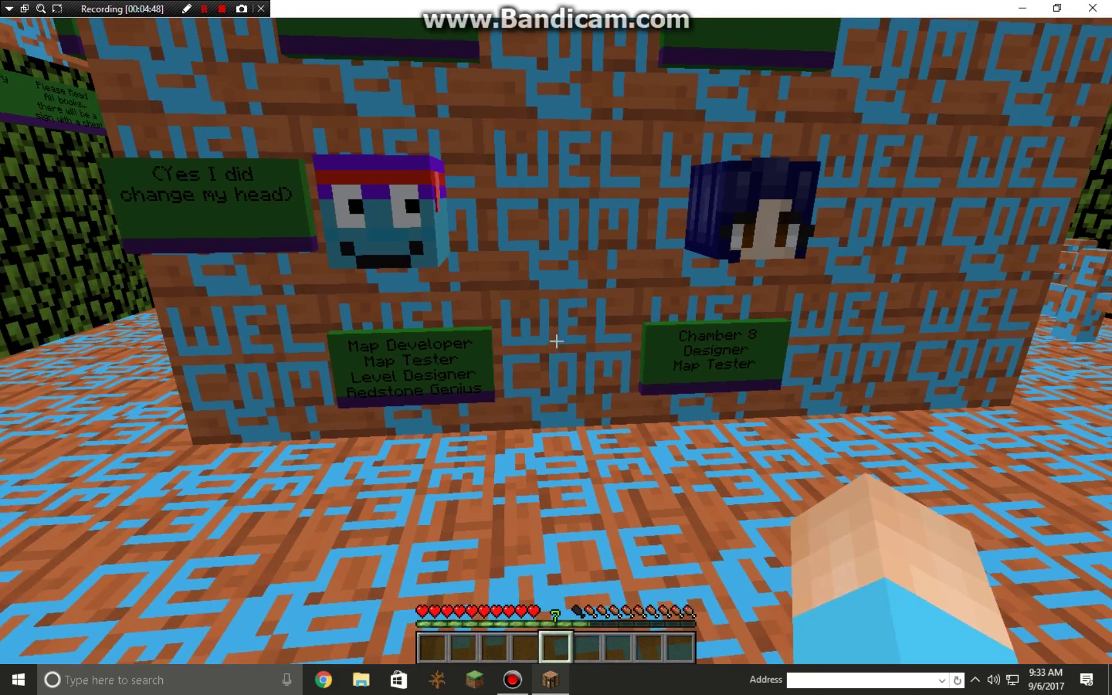
{"action": "scroll", "coordinate": [556, 341], "scroll_direction": "up", "scroll_amount": 3}
{"action": "scroll", "coordinate": [556, 341], "scroll_direction": "up", "scroll_amount": 2}
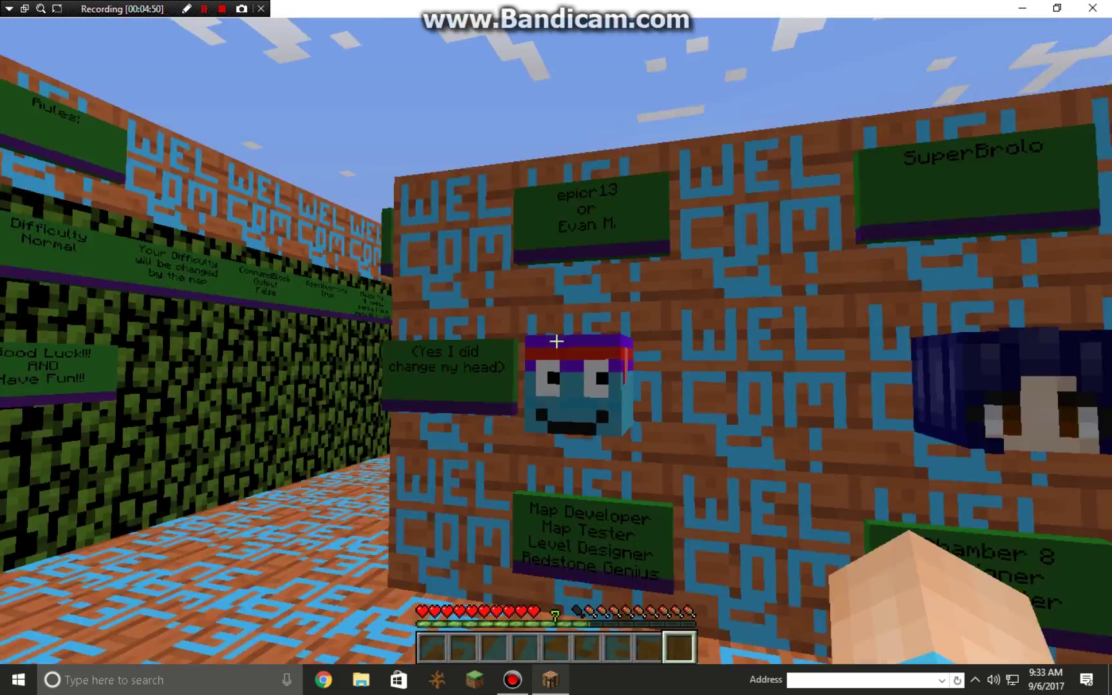
{"action": "key", "text": "s"}
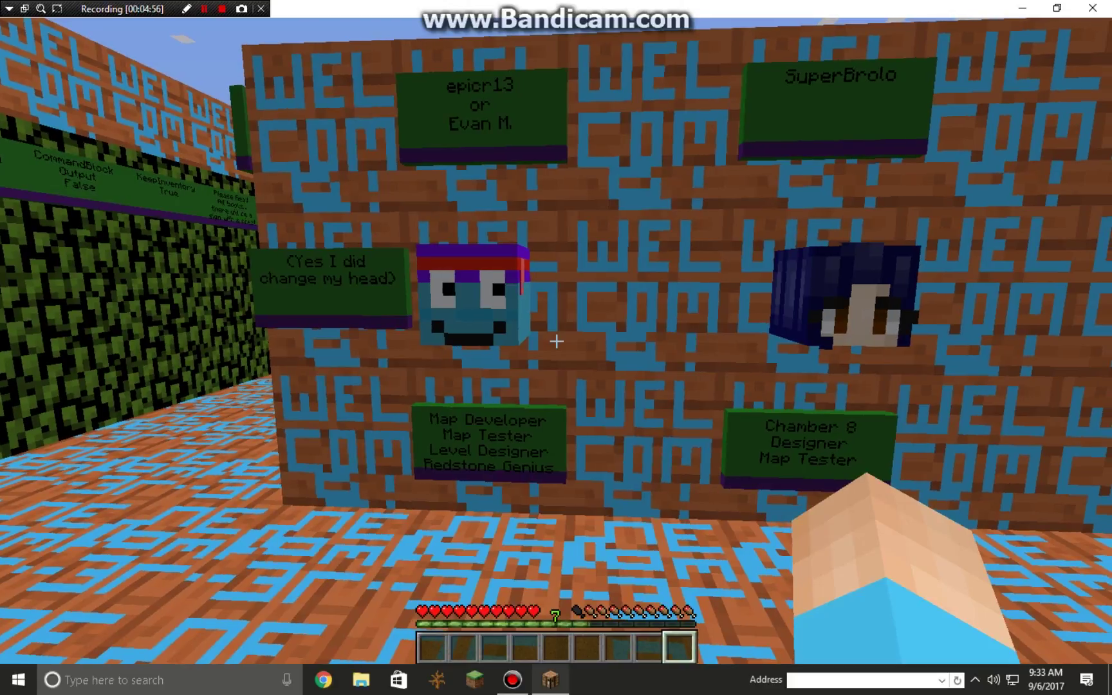
{"action": "key", "text": "w"}
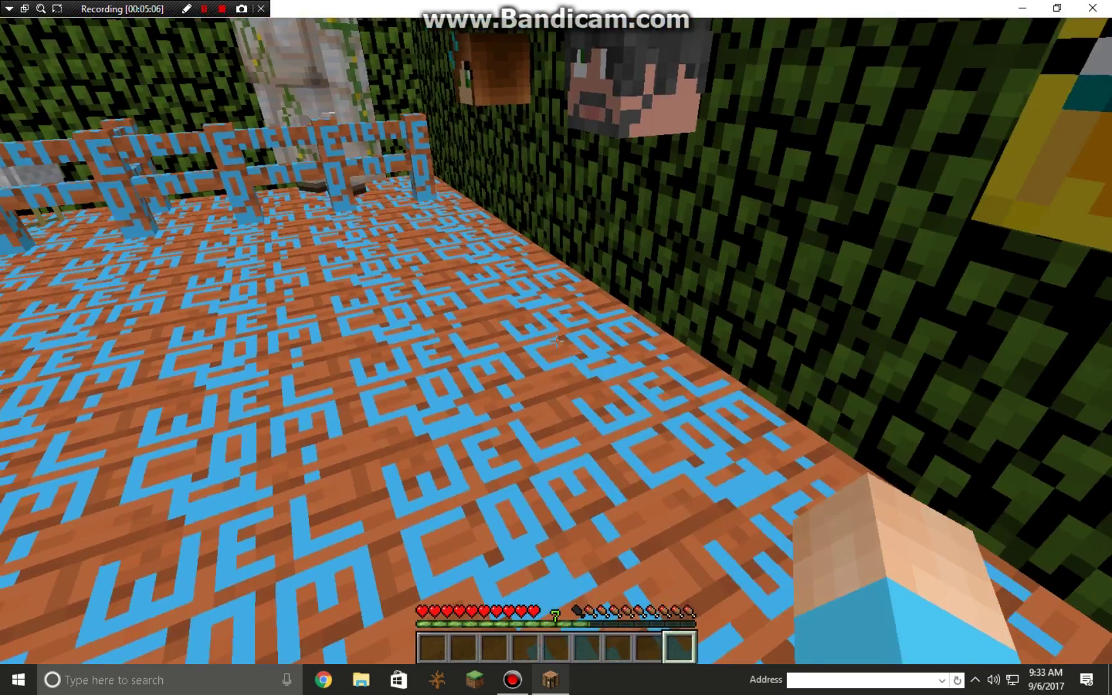
Walk around the welcome room to examine the cast heads along the hedge walls and the rules signs.
{"action": "key", "text": "w"}
{"action": "scroll", "coordinate": [556, 341], "scroll_direction": "down", "scroll_amount": 1}
{"action": "key", "text": "w"}
{"action": "scroll", "coordinate": [556, 341], "scroll_direction": "down", "scroll_amount": 4}
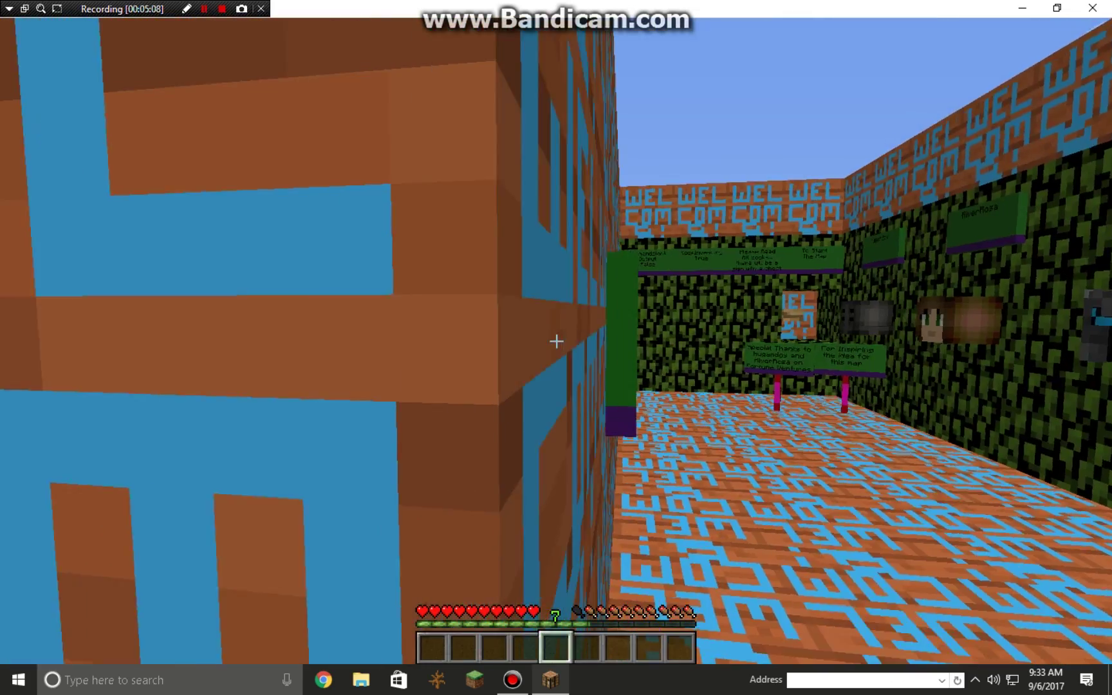
{"action": "scroll", "coordinate": [556, 341], "scroll_direction": "up", "scroll_amount": 4}
{"action": "key", "text": "w"}
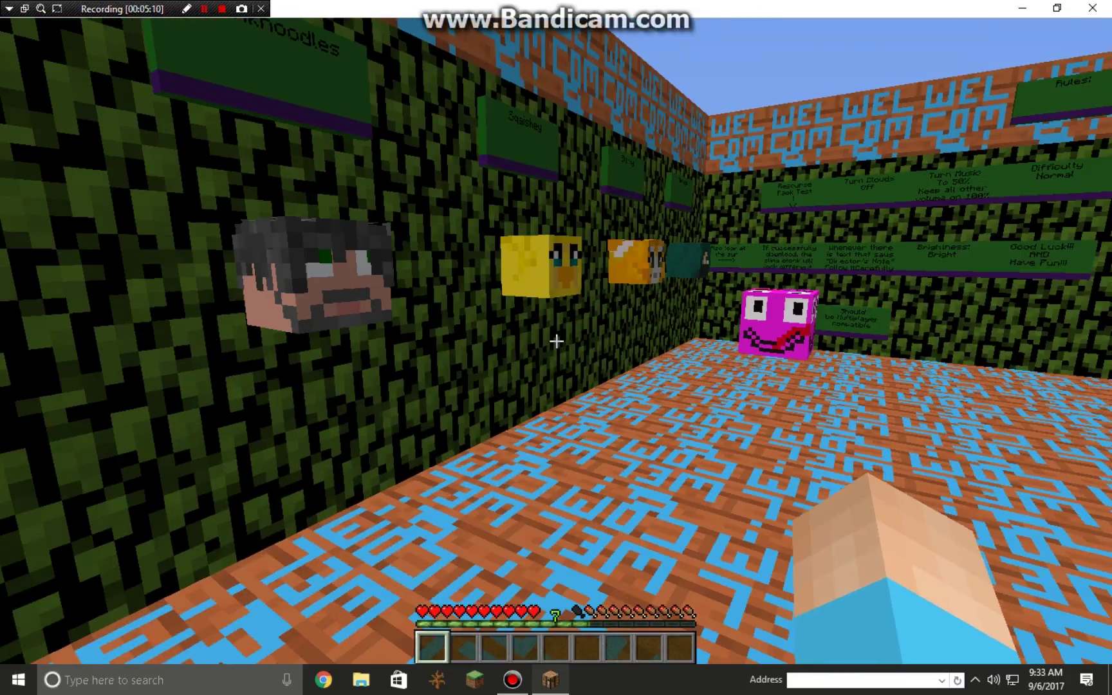